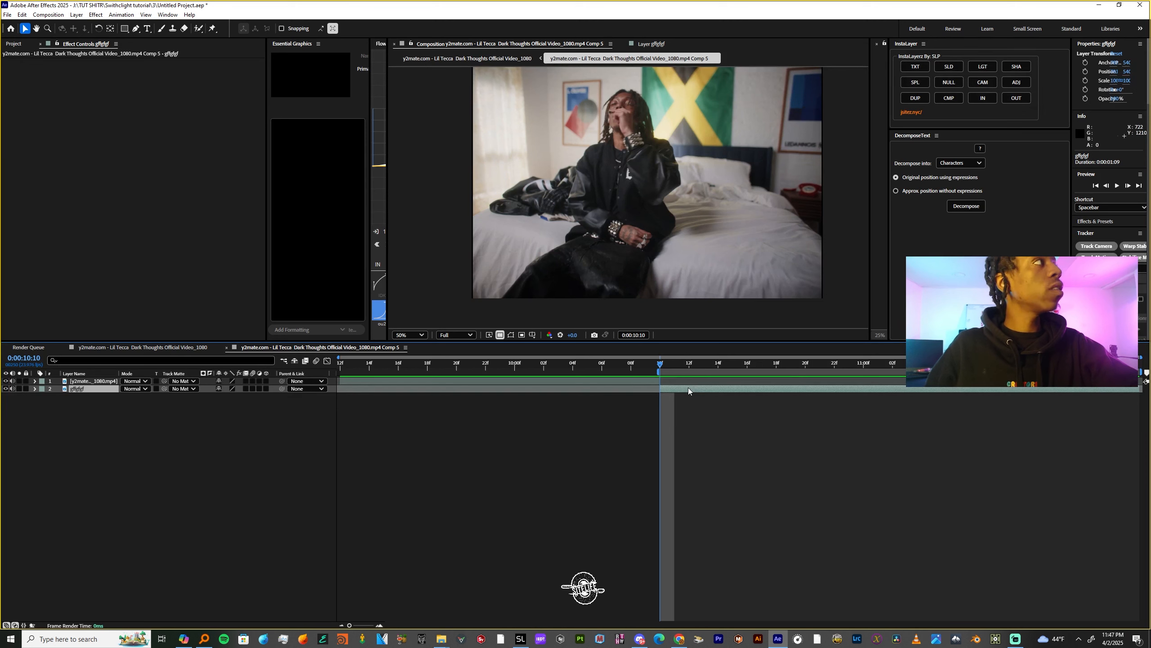
Duplicate the gffgfgf layer and mark the seated man as foreground in the copy with the Roto Brush.
key("ctrl+d")
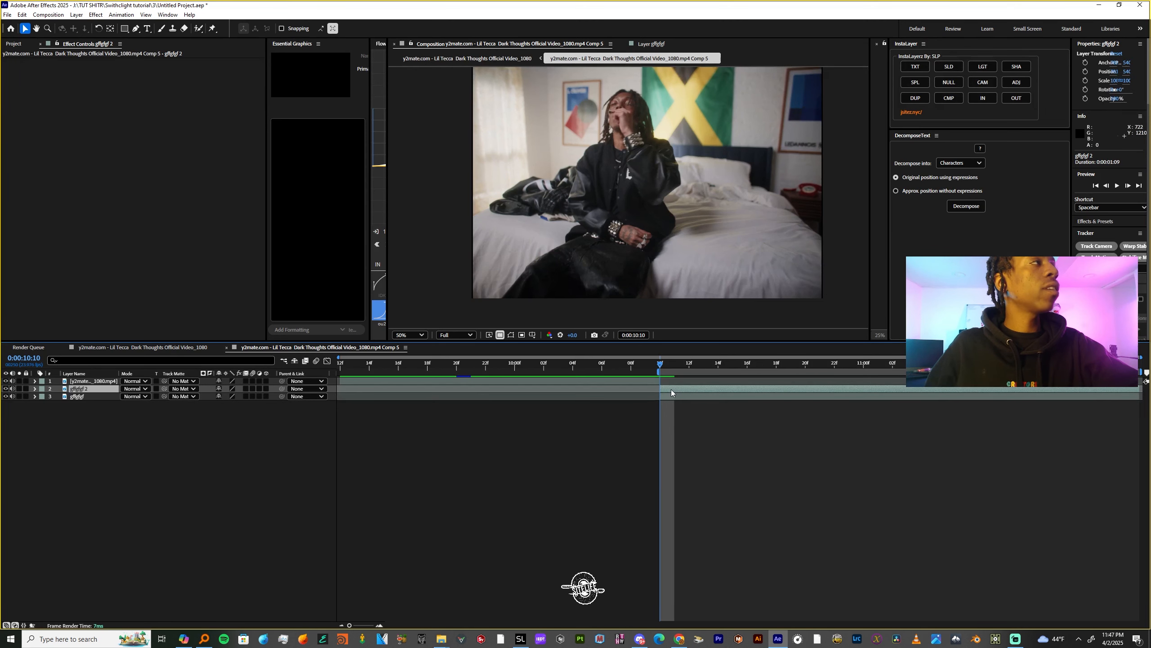
double_click(668, 388)
left_click(198, 28)
key("period")
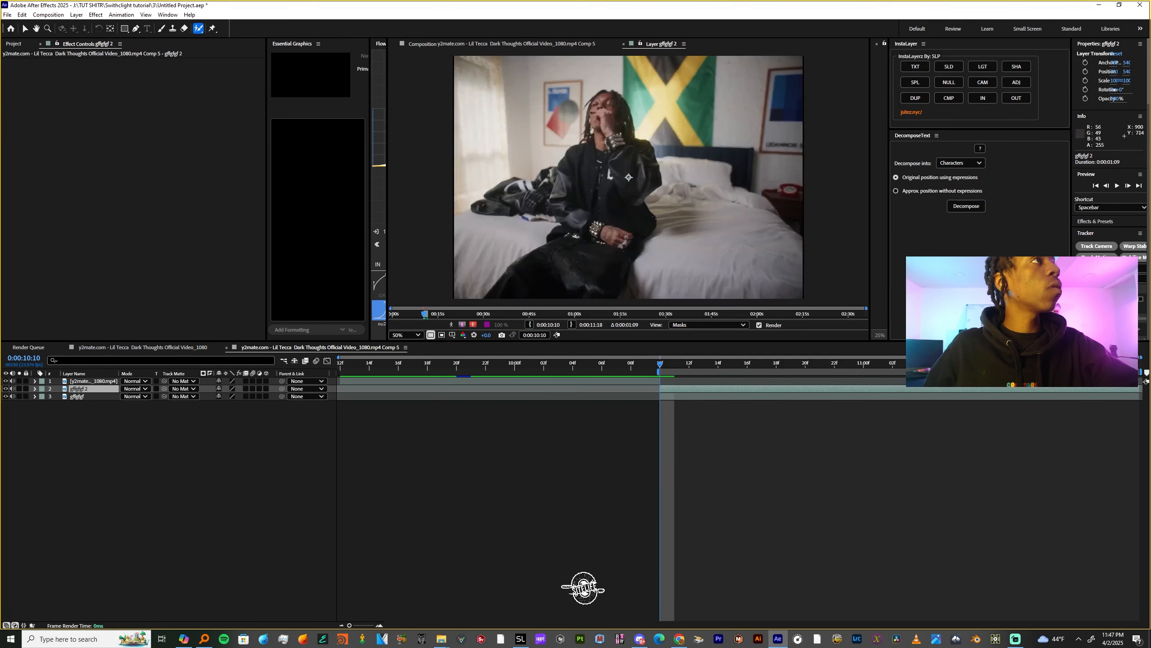
left_click_drag(608, 99, 586, 276)
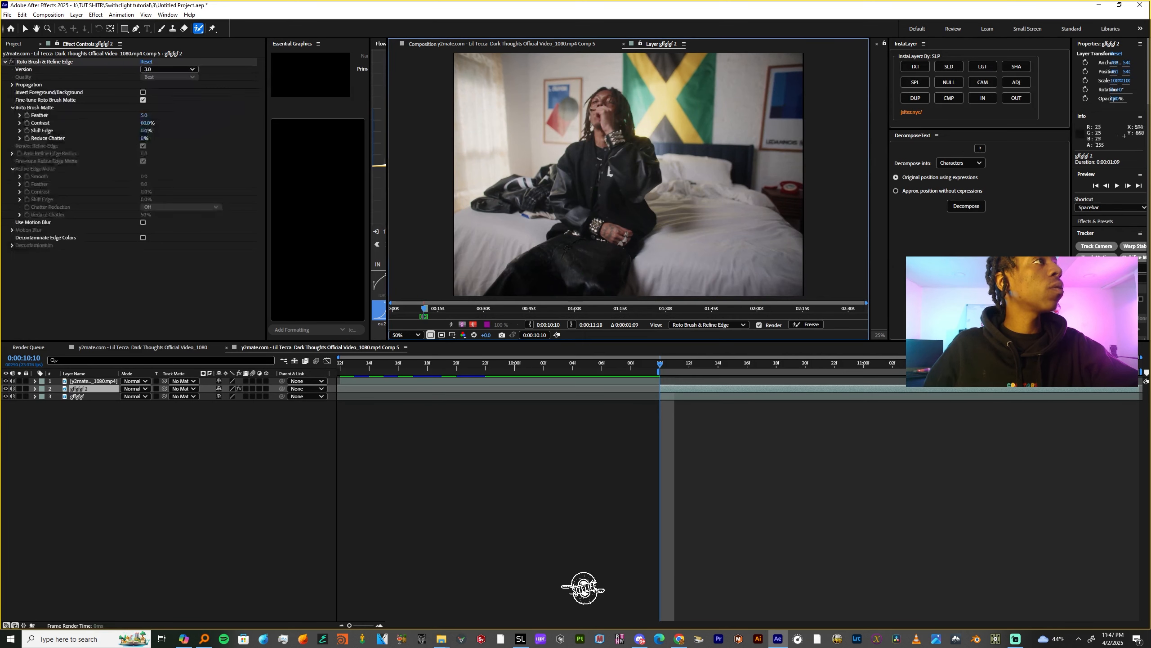
left_click_drag(569, 234, 501, 295)
Refine the Roto Brush matte by removing the background beside his arm and adding the missed hair strands.
scroll(559, 240, "up", 2)
left_click_drag(562, 157, 533, 266)
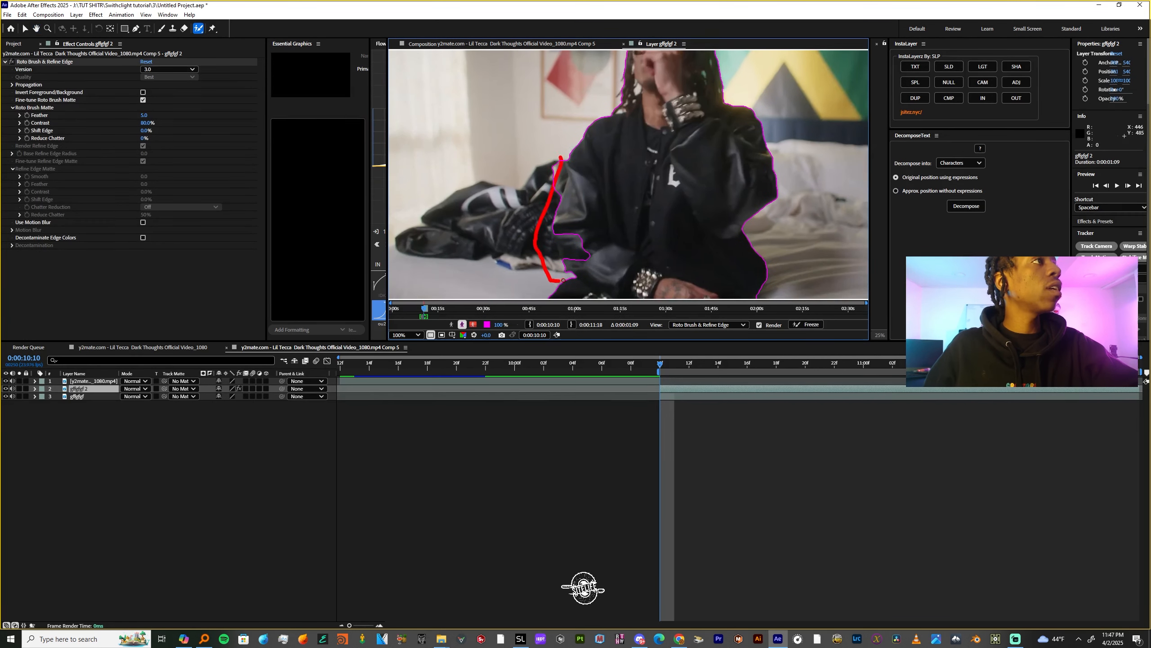
scroll(587, 194, "up", 1)
left_click_drag(574, 186, 570, 208)
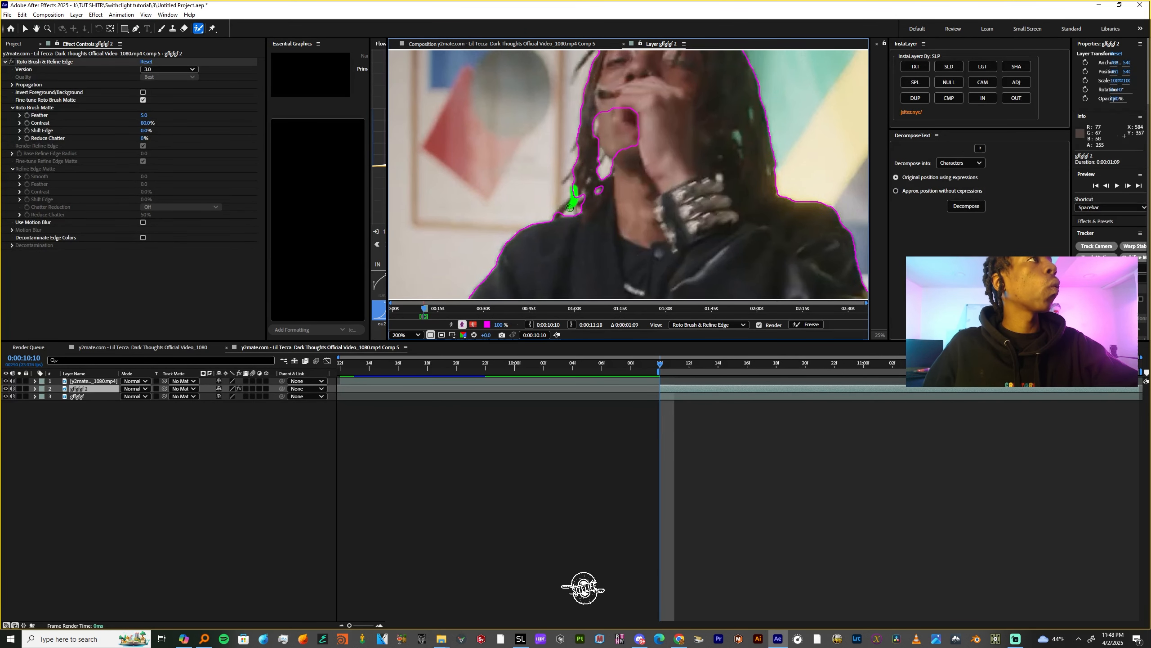
scroll(615, 147, "down", 3)
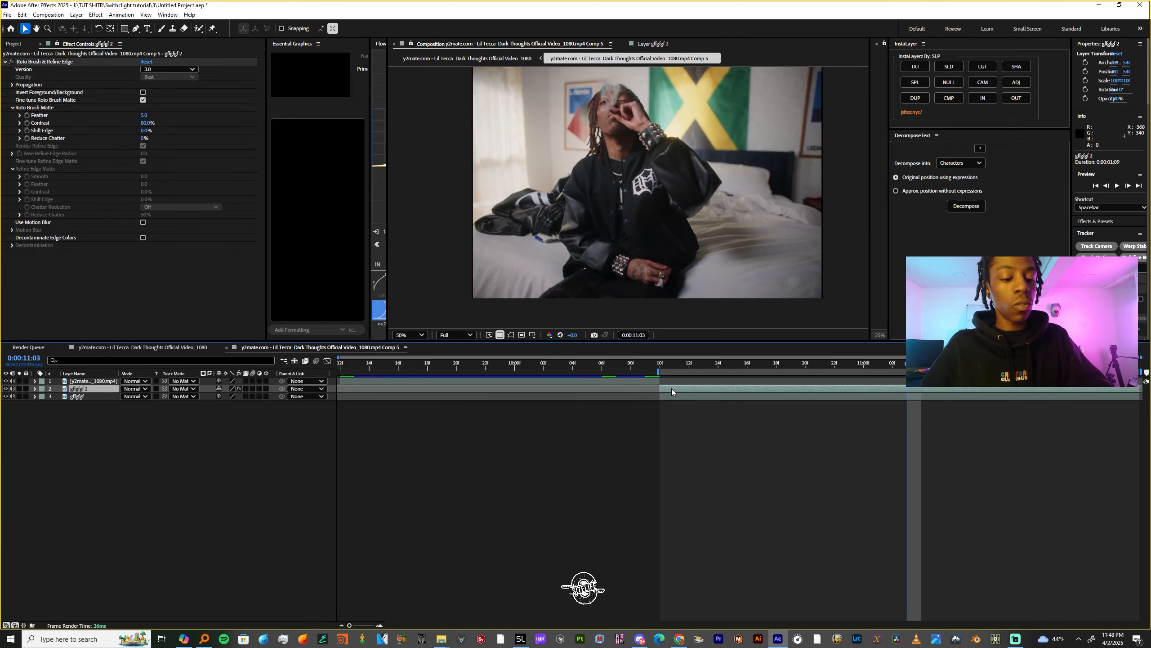
Duplicate the rotoscoped layer and invert the copy's Roto Brush foreground and background.
key("ctrl+d")
left_click(142, 92)
double_click(690, 389)
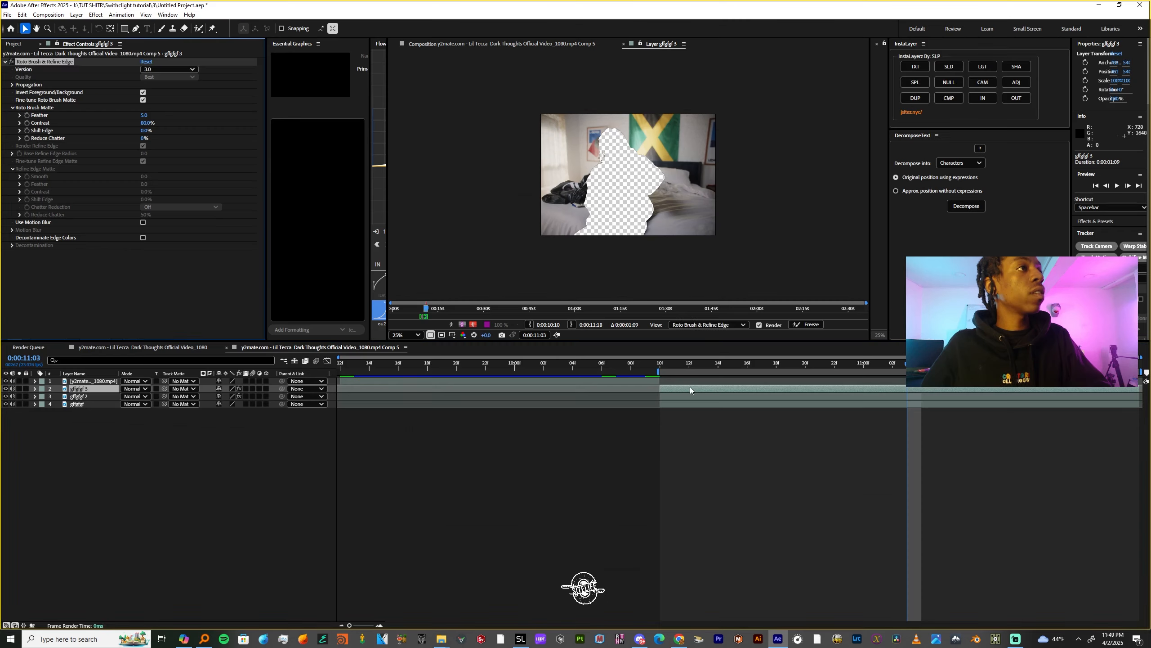
Rename the rotoscoped subject layer as FFG and the inverted copy as BG.
left_click(713, 396)
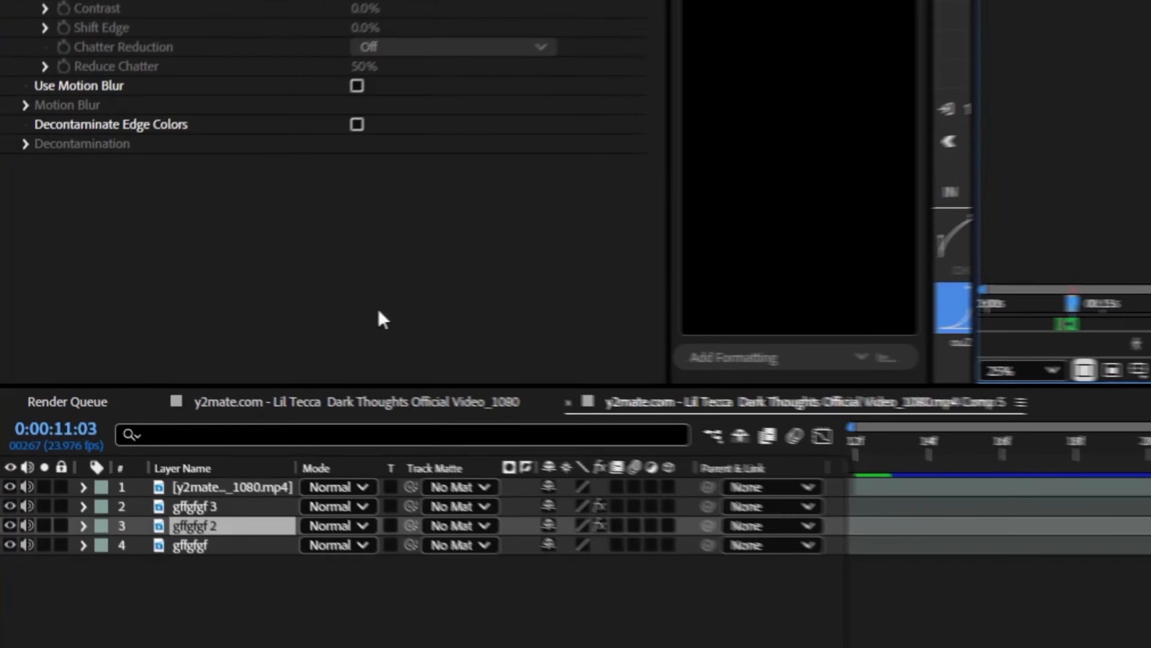
key("Return")
type("FFG")
right_click(239, 508)
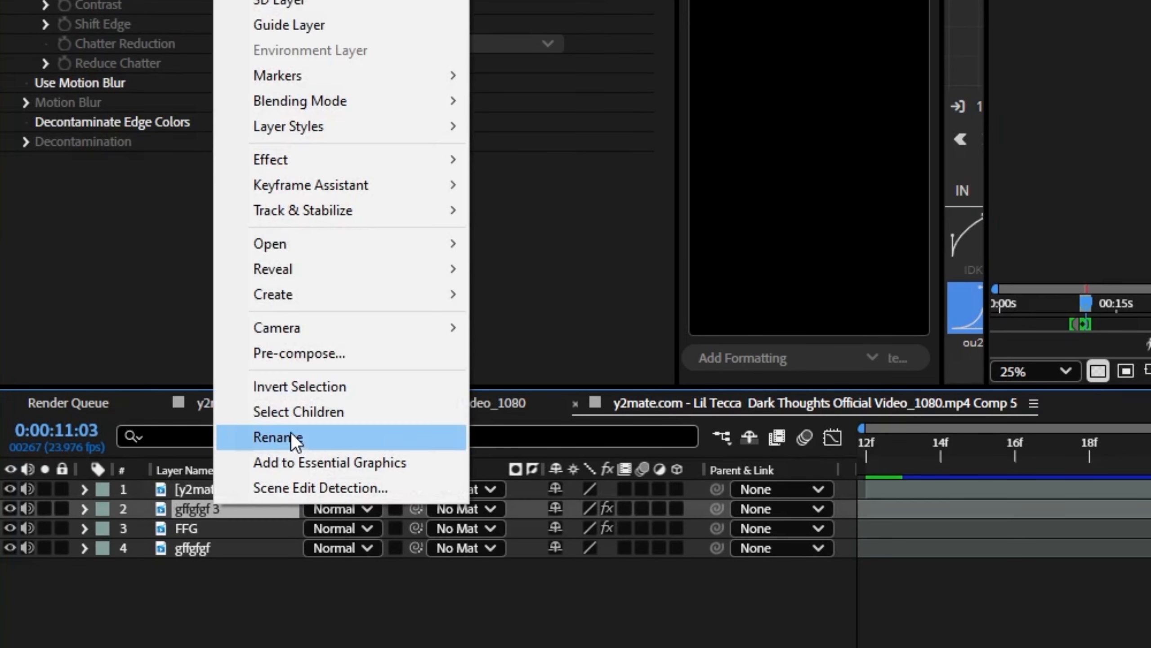
left_click(293, 435)
type("BG")
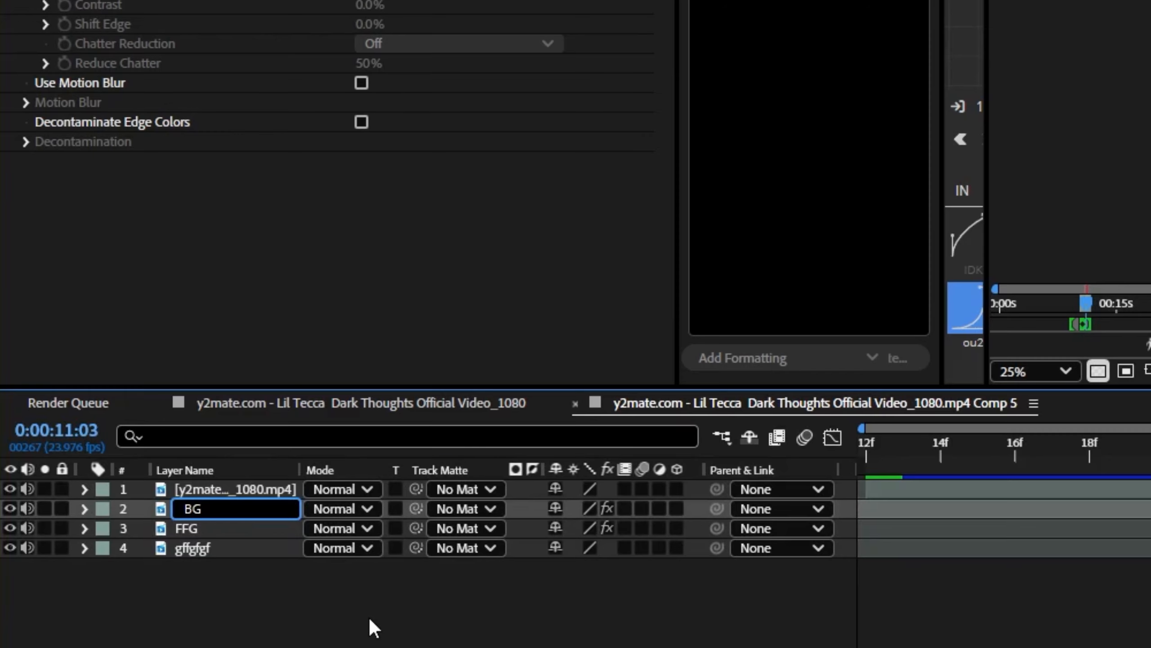
key("Return")
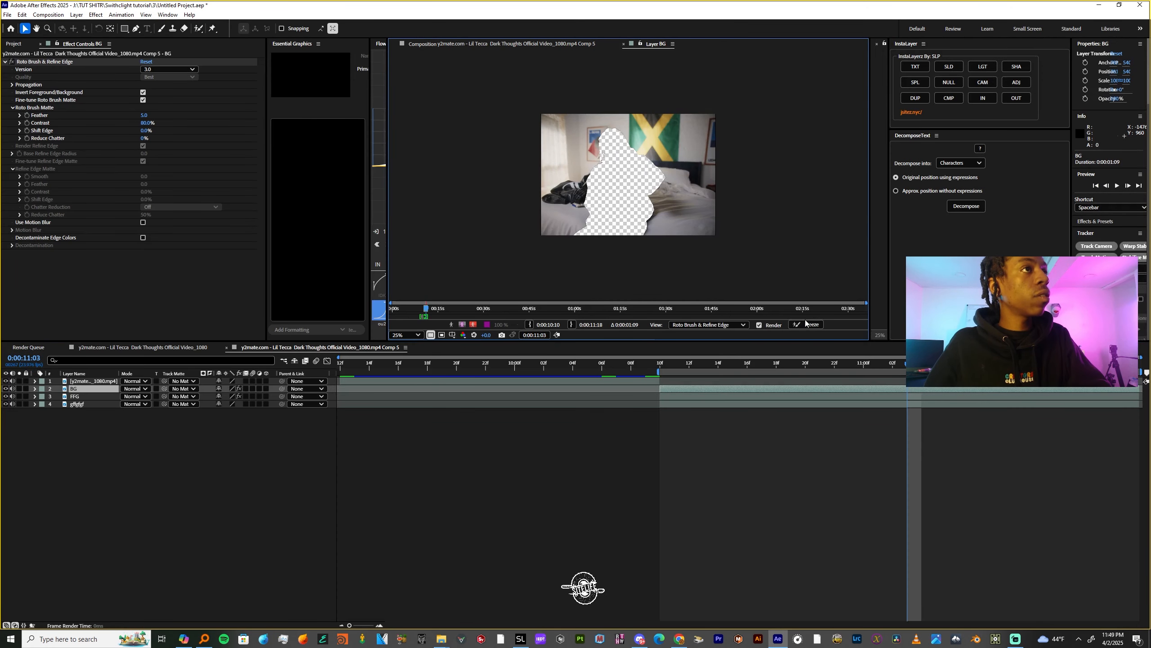
Freeze the Roto Brush propagation on both the BG and FFG layers and return to the composition view.
left_click(807, 324)
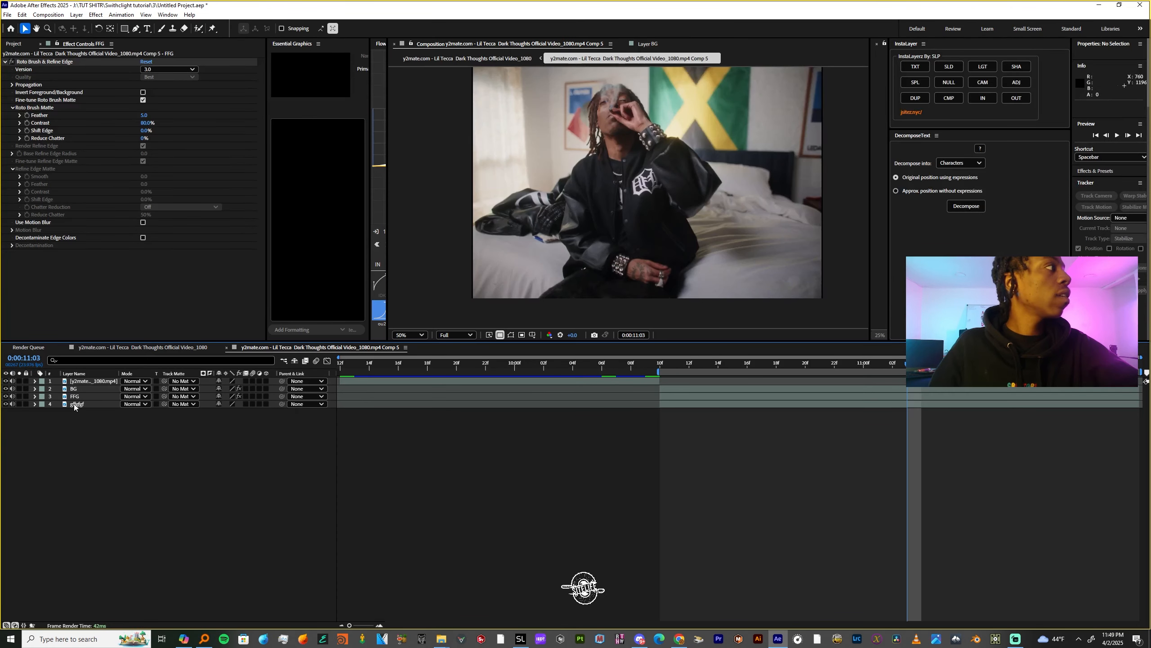
double_click(77, 396)
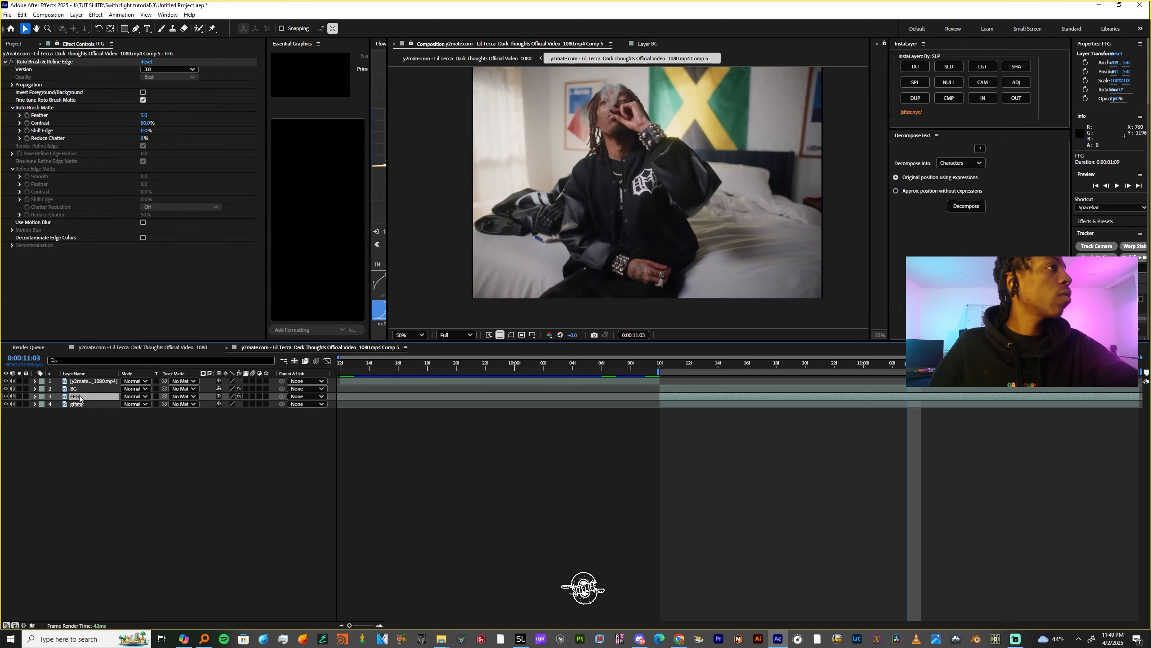
left_click(806, 324)
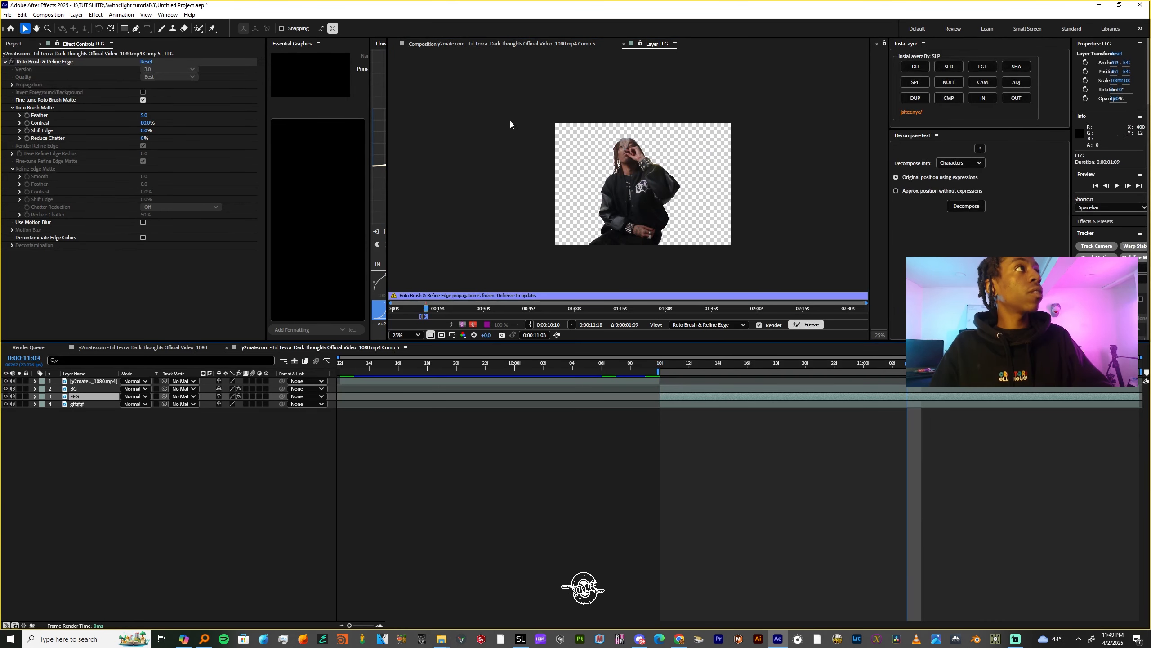
left_click(462, 44)
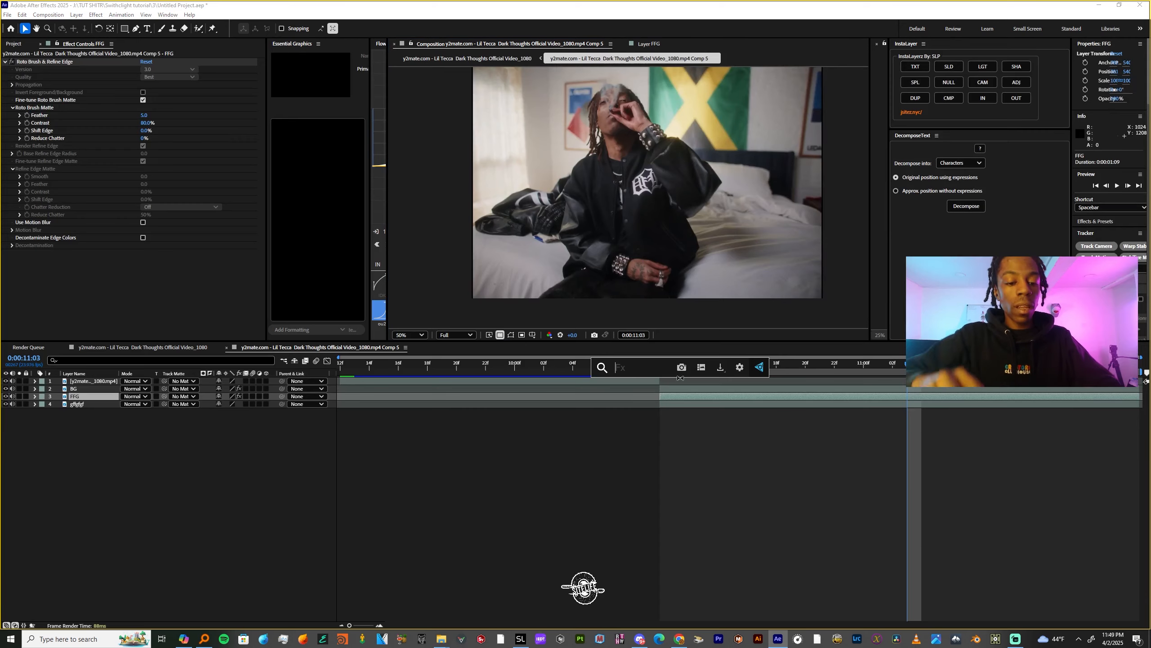
Apply Refine Soft Matte to the FFG layer with an Additional Edge Radius of 6.
key("ctrl+alt+shift+e")
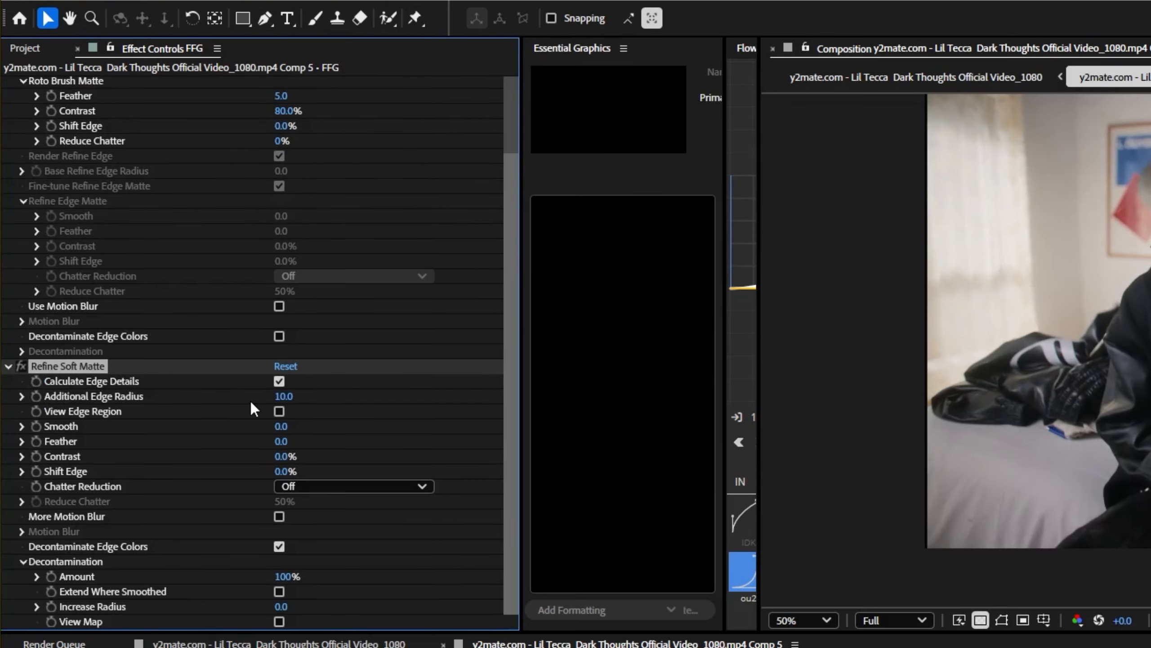
type("6")
key("Return")
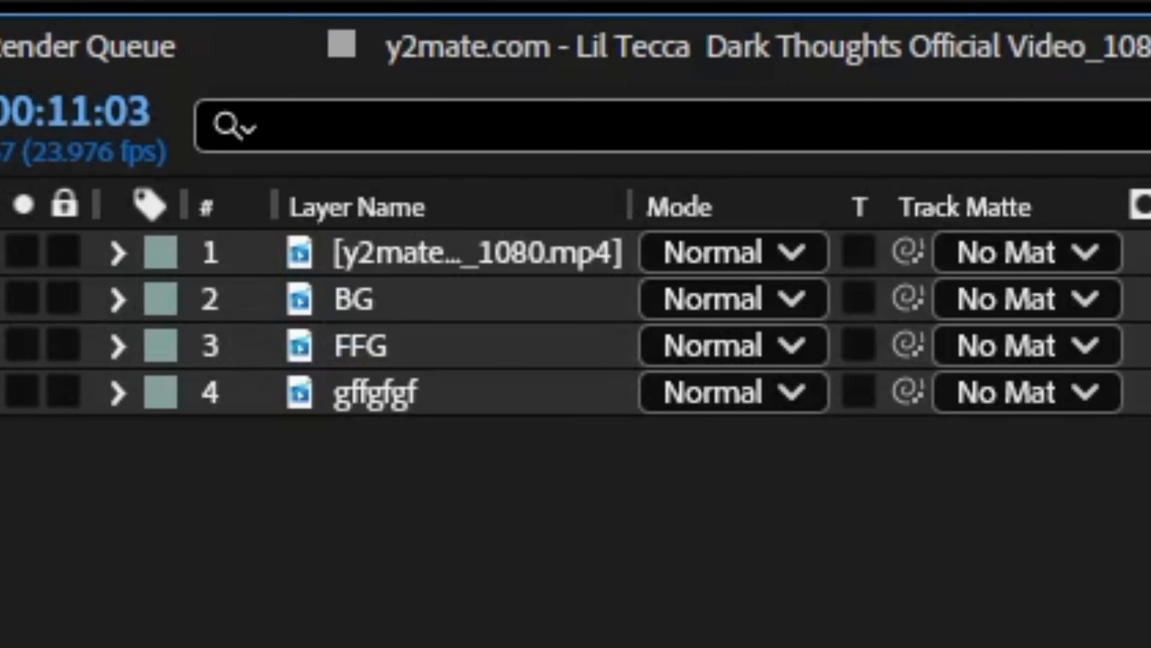
Set the BG layer's Roto Brush Shift Edge to -100% and copy FFG's Refine Soft Matte onto it, checking the edge region.
left_click(347, 299)
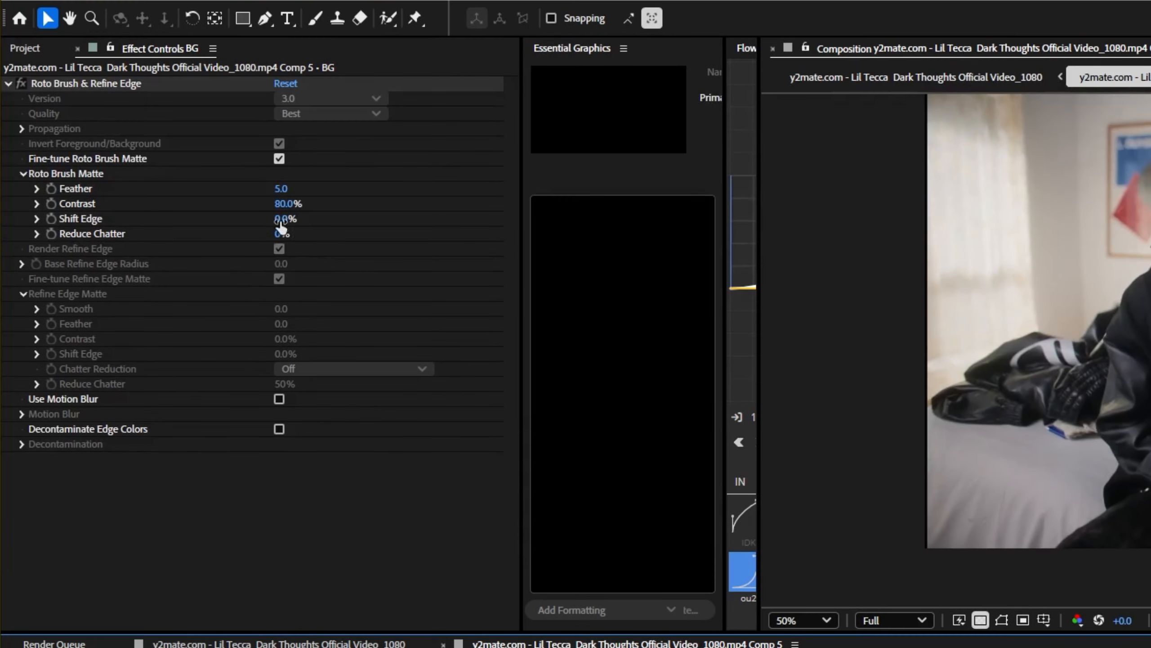
left_click_drag(283, 220, 160, 226)
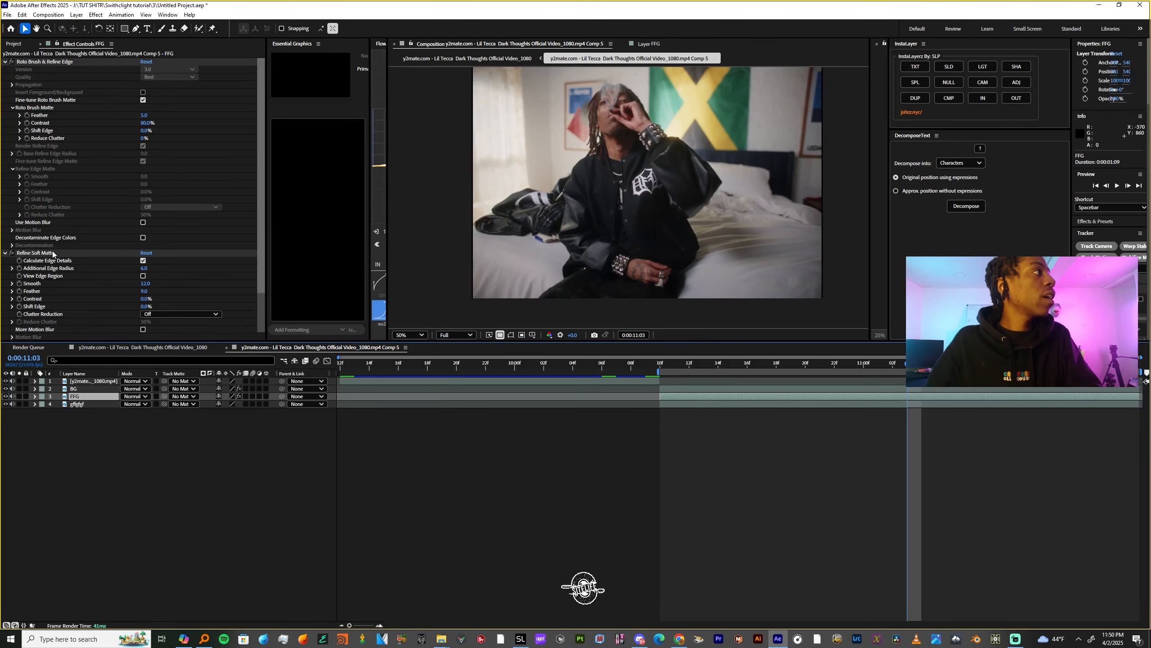
left_click(53, 253)
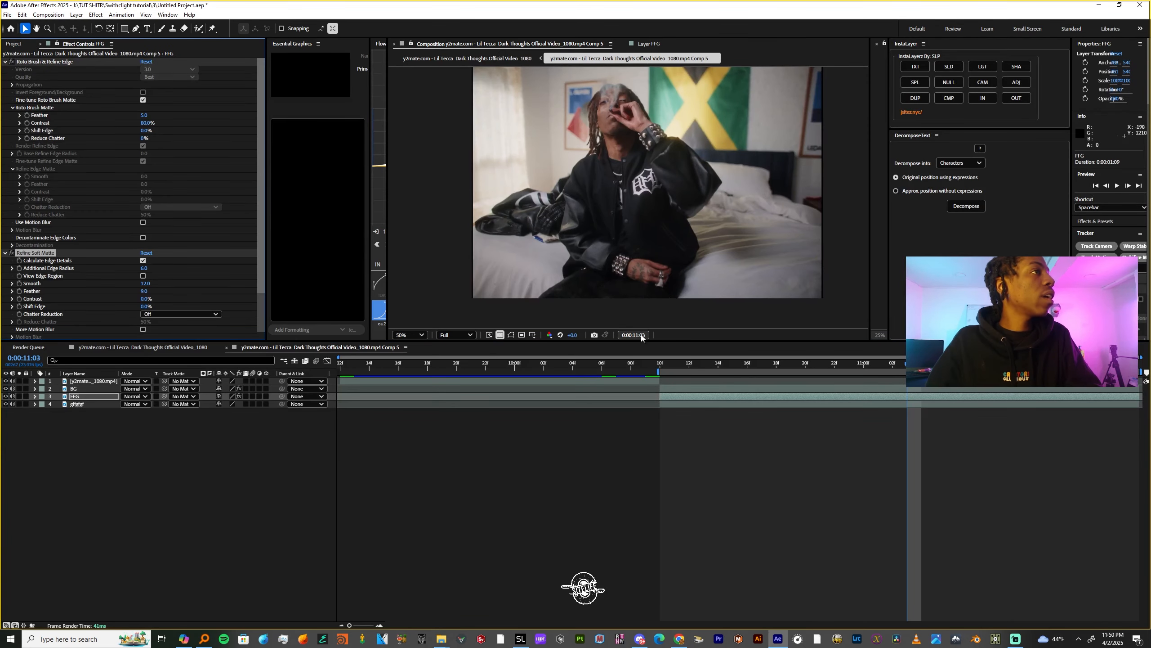
left_click(674, 387)
left_click(153, 279)
left_click(143, 275)
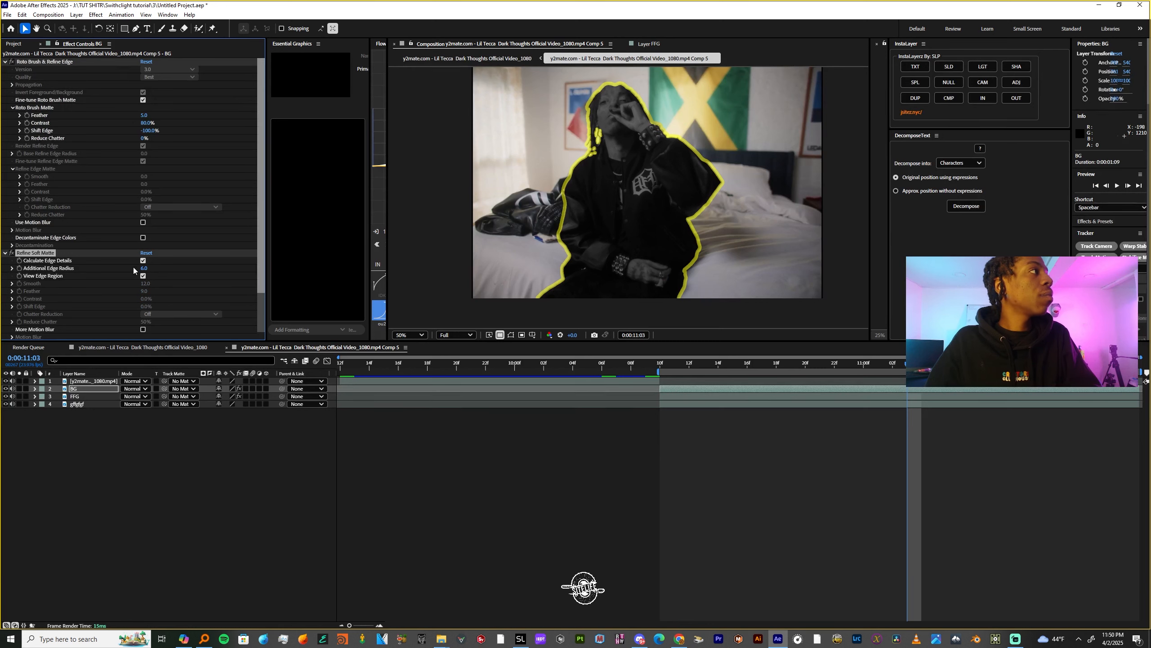
left_click(143, 276)
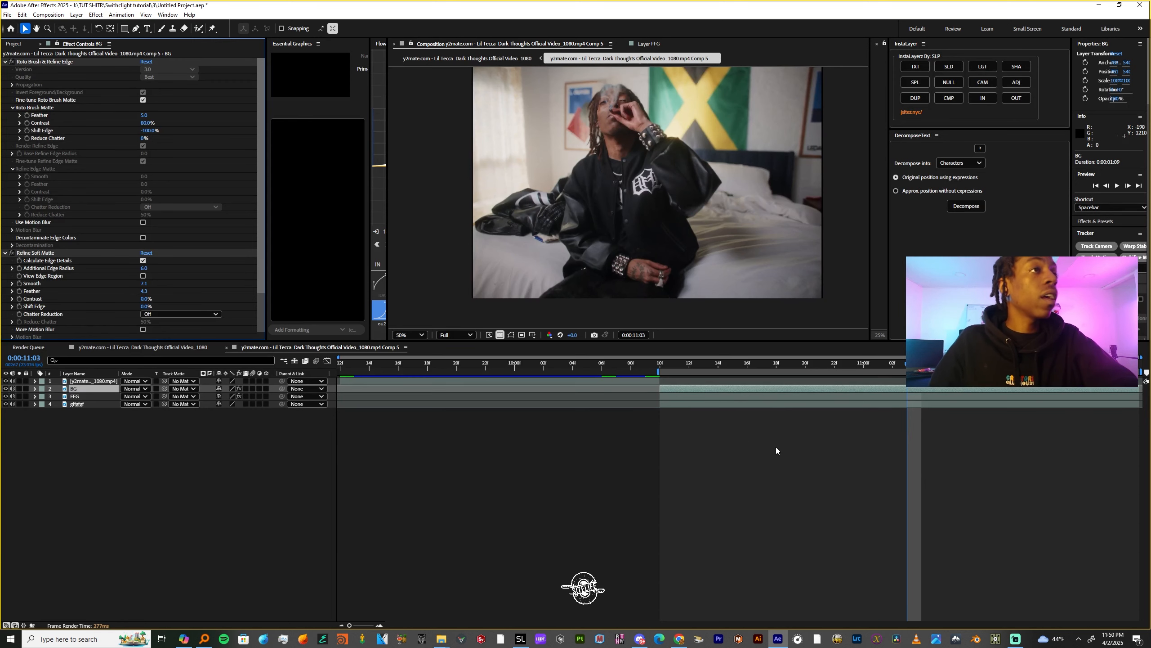
Solo the BG layer, visit the parent composition and reopen the nested Comp 5.
left_click(748, 445)
left_click(75, 389)
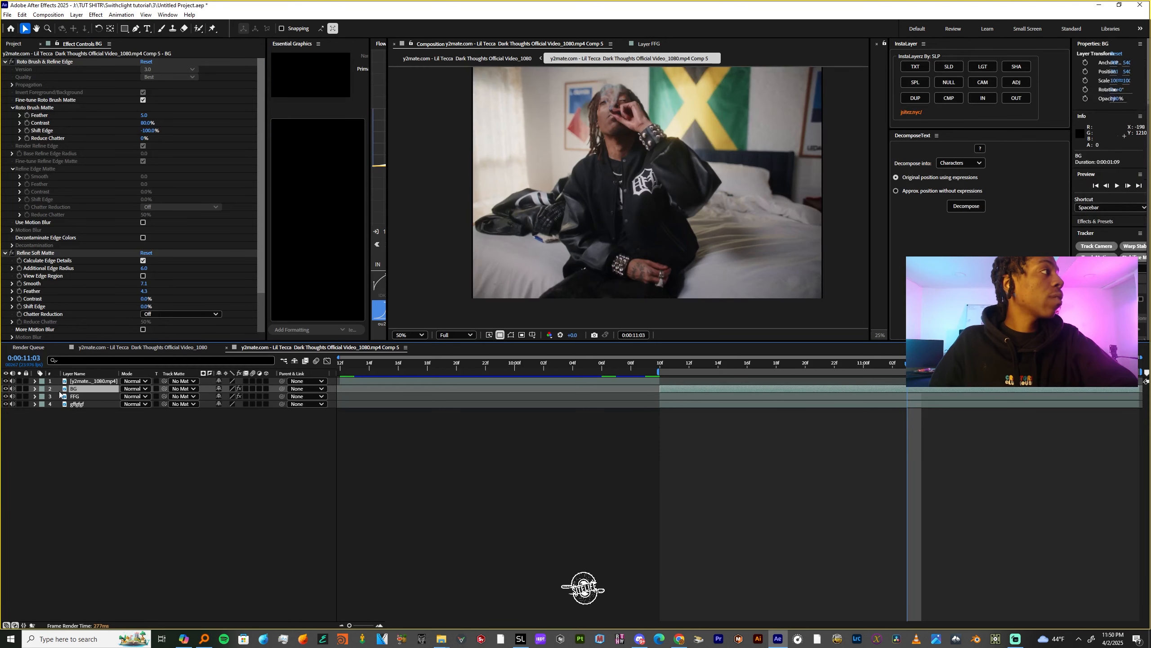
left_click(19, 389)
left_click(467, 58)
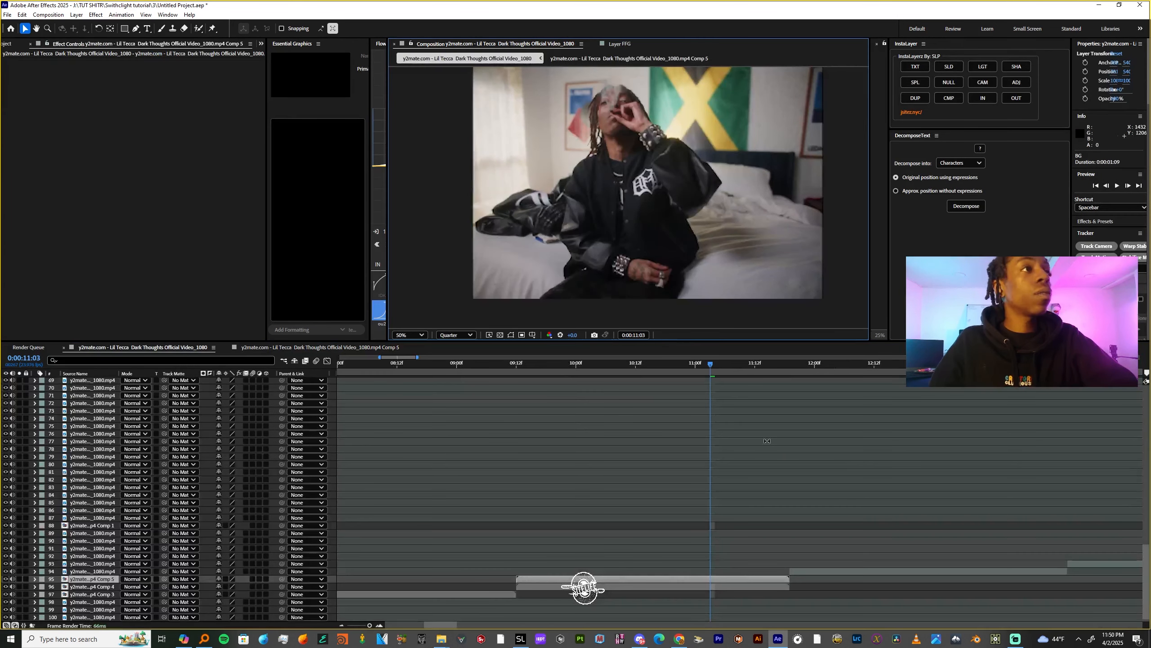
double_click(705, 583)
Widen the utility panel area beside the composition viewer and bring up Content-Aware Fill.
left_click_drag(1071, 202, 830, 212)
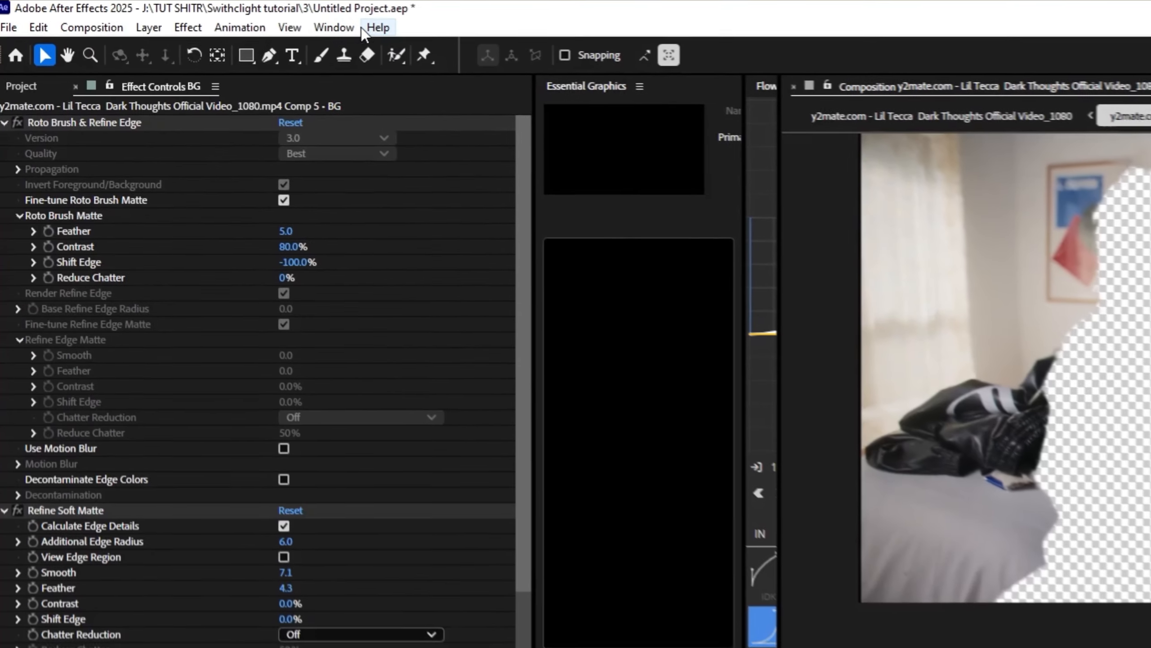
left_click(173, 15)
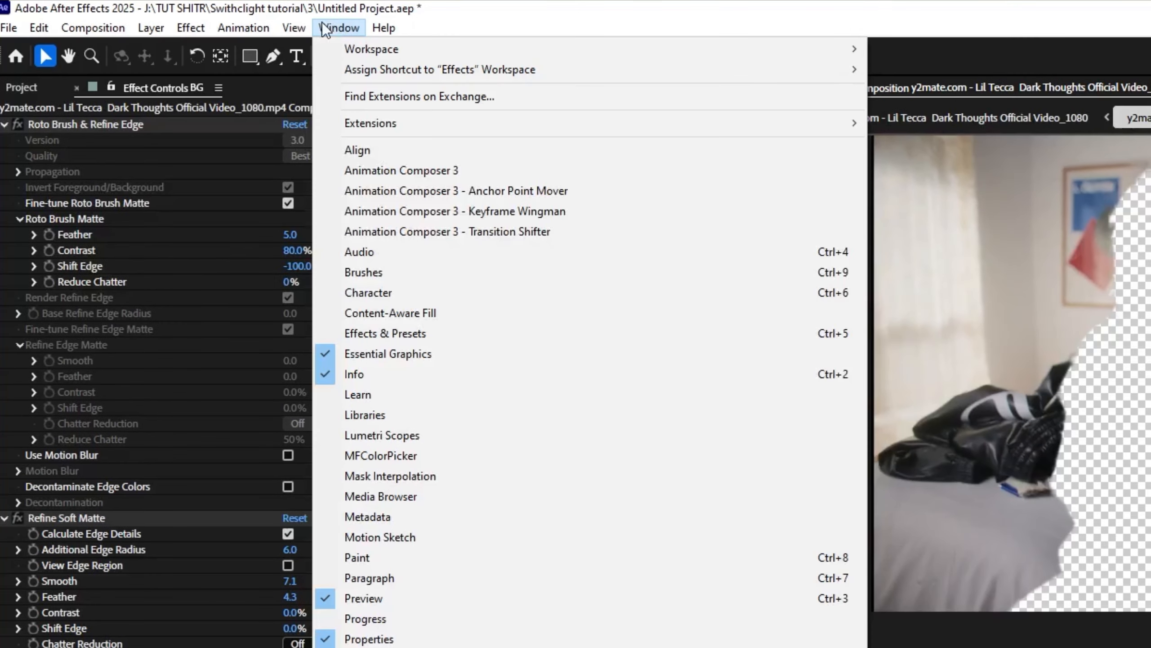
left_click(398, 309)
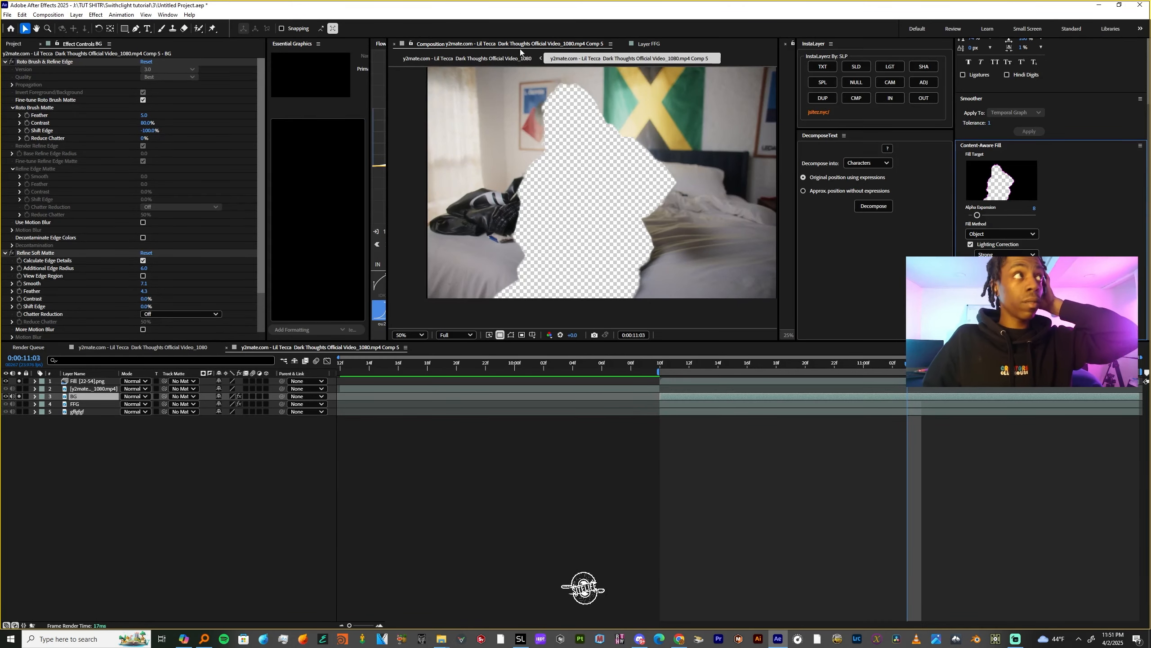
Scrub through the generated background fill and move the Fill layer directly above BG.
left_click(467, 58)
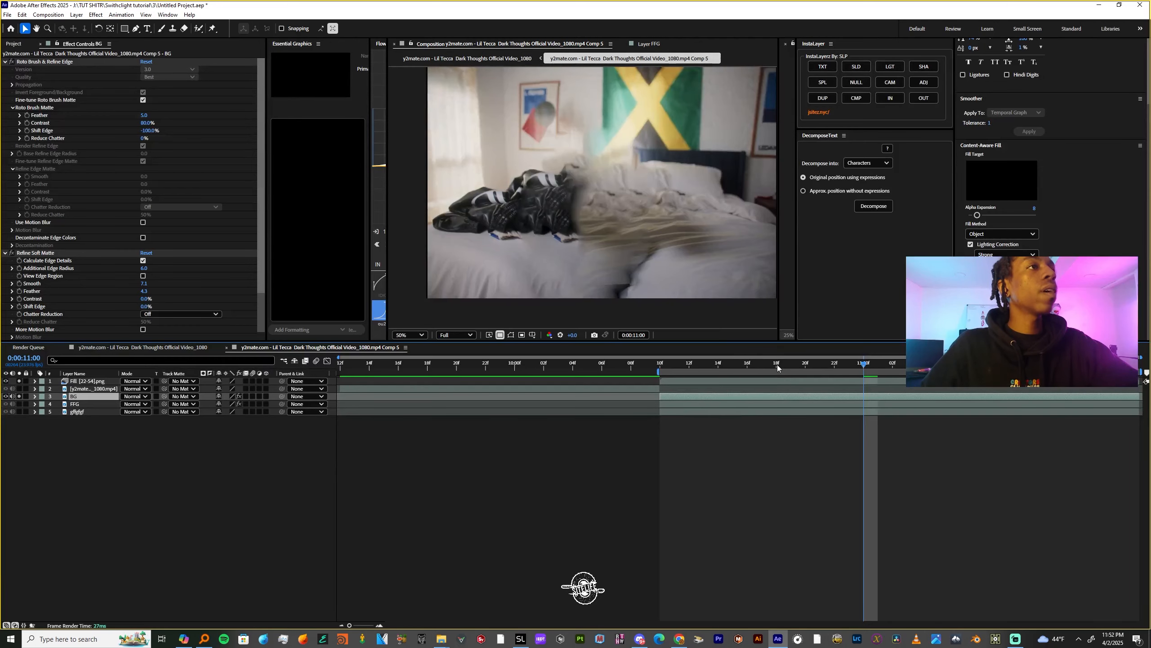
left_click_drag(777, 365, 712, 386)
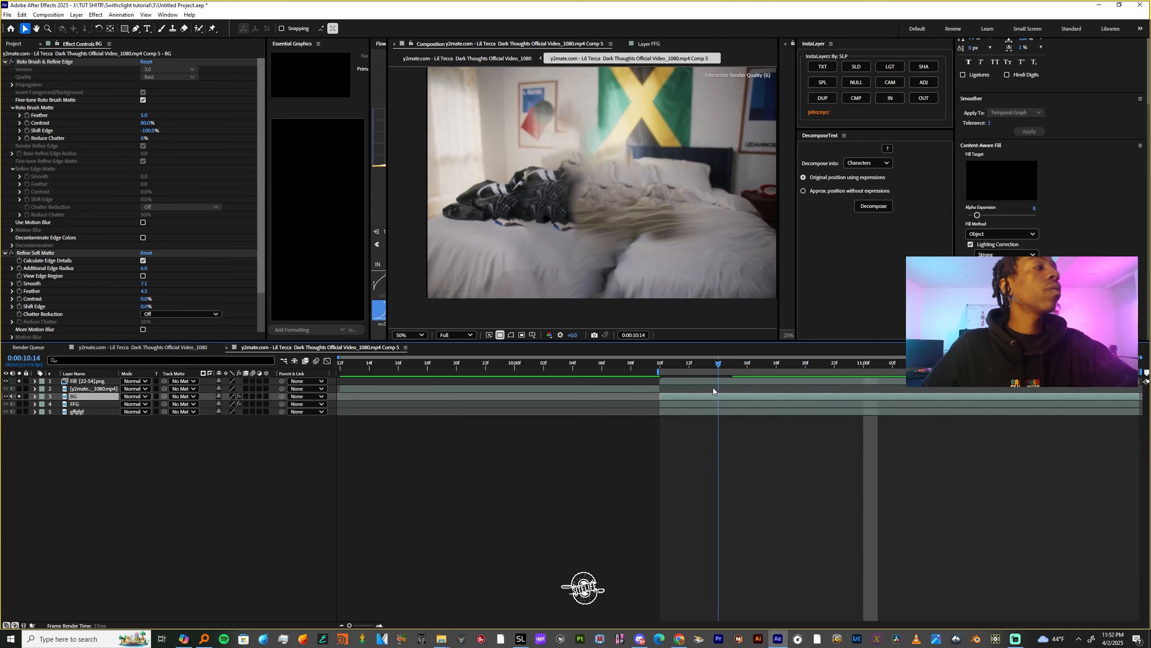
left_click_drag(84, 384, 86, 396)
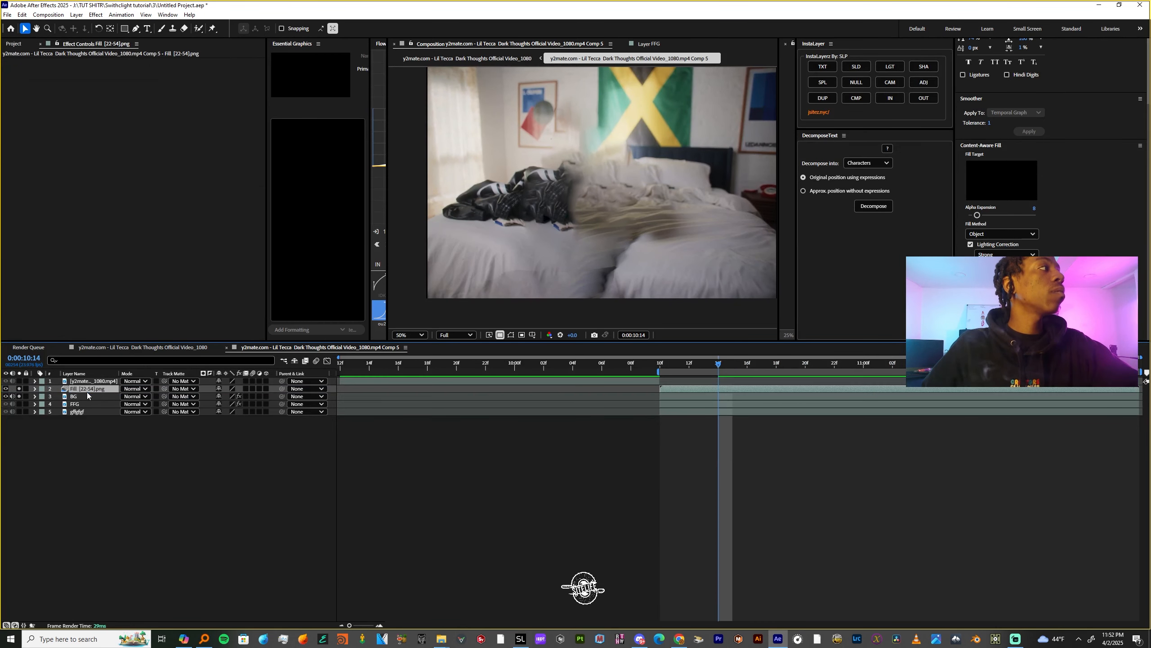
Pre-compose the Fill and BG layers together as OF BG.
left_click(81, 394)
right_click(81, 394)
left_click(115, 331)
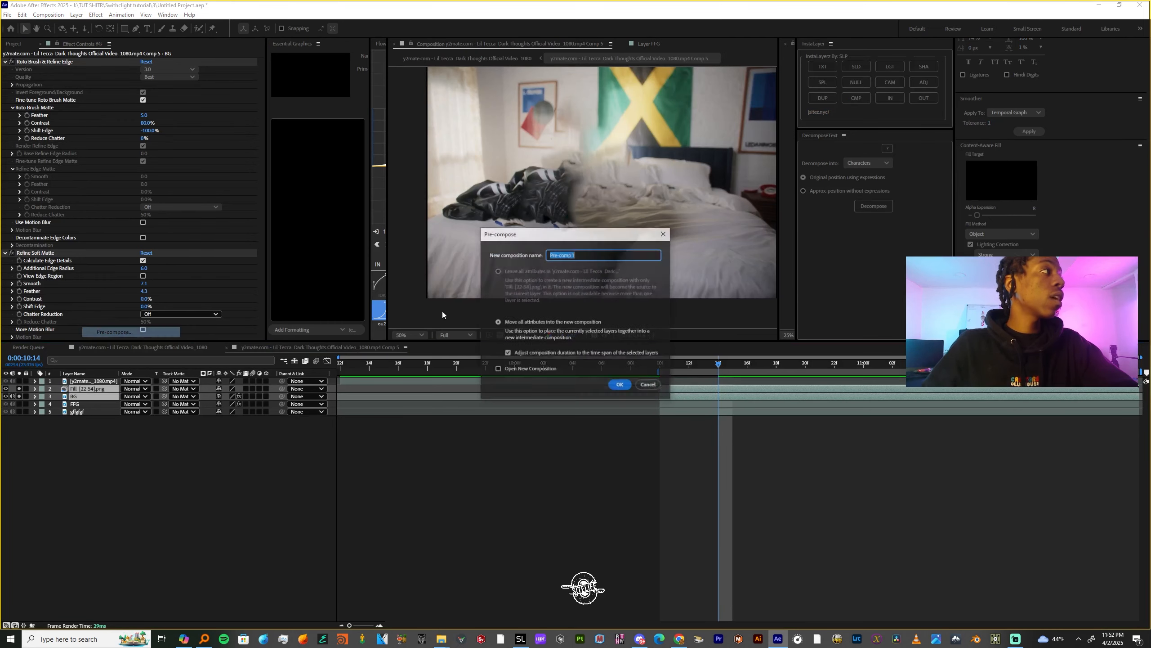
type("OF BG")
key("Return")
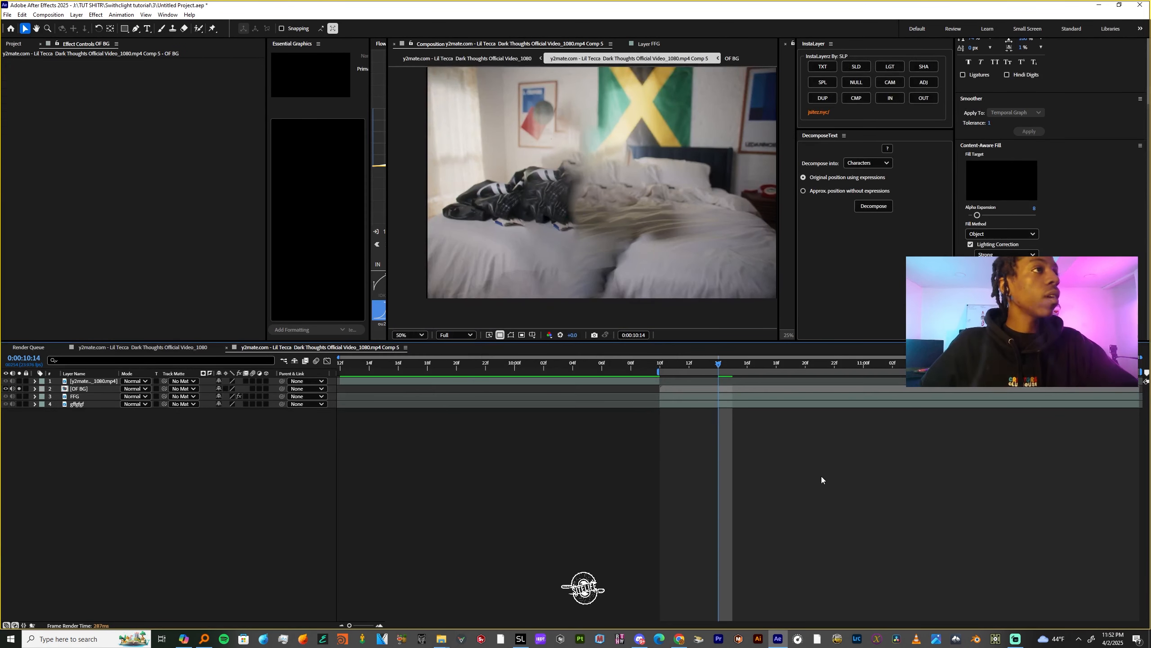
Move the OF BG composition below the FFG layer and turn off its solo.
left_click_drag(92, 391, 86, 404)
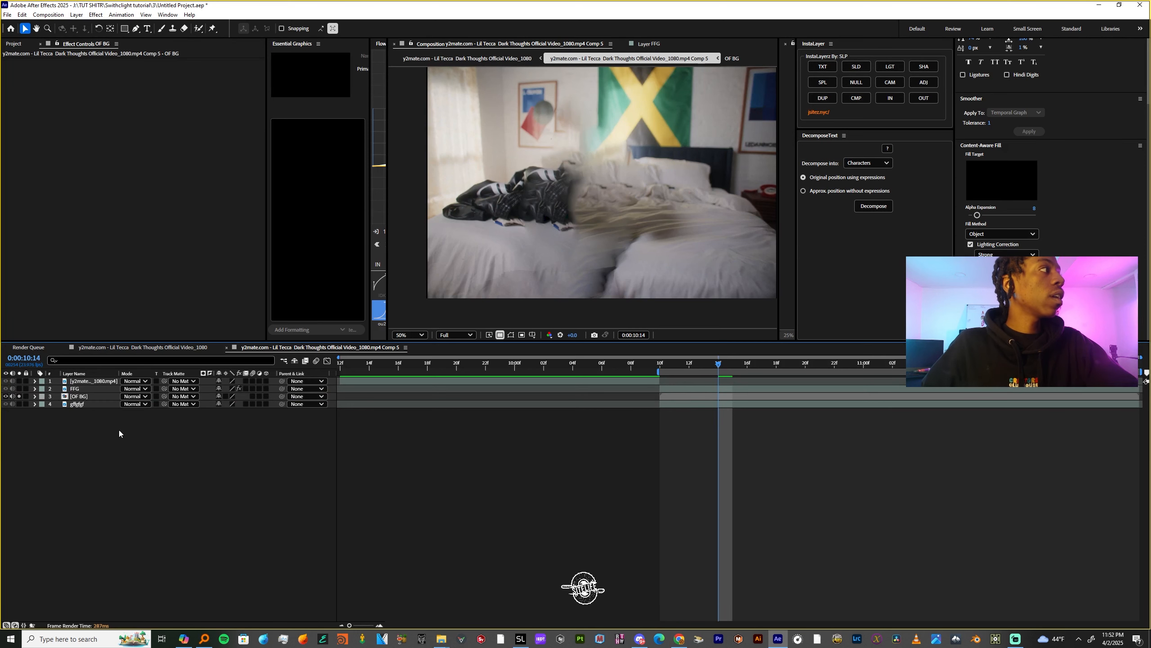
left_click(19, 396)
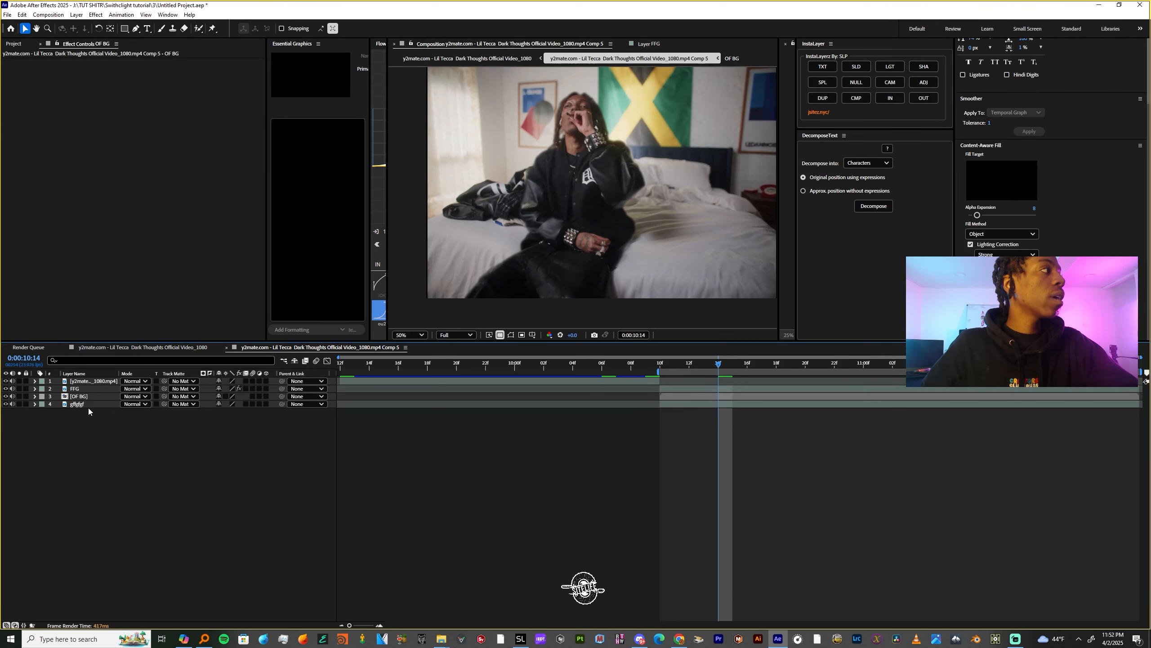
left_click(104, 403)
left_click(822, 426)
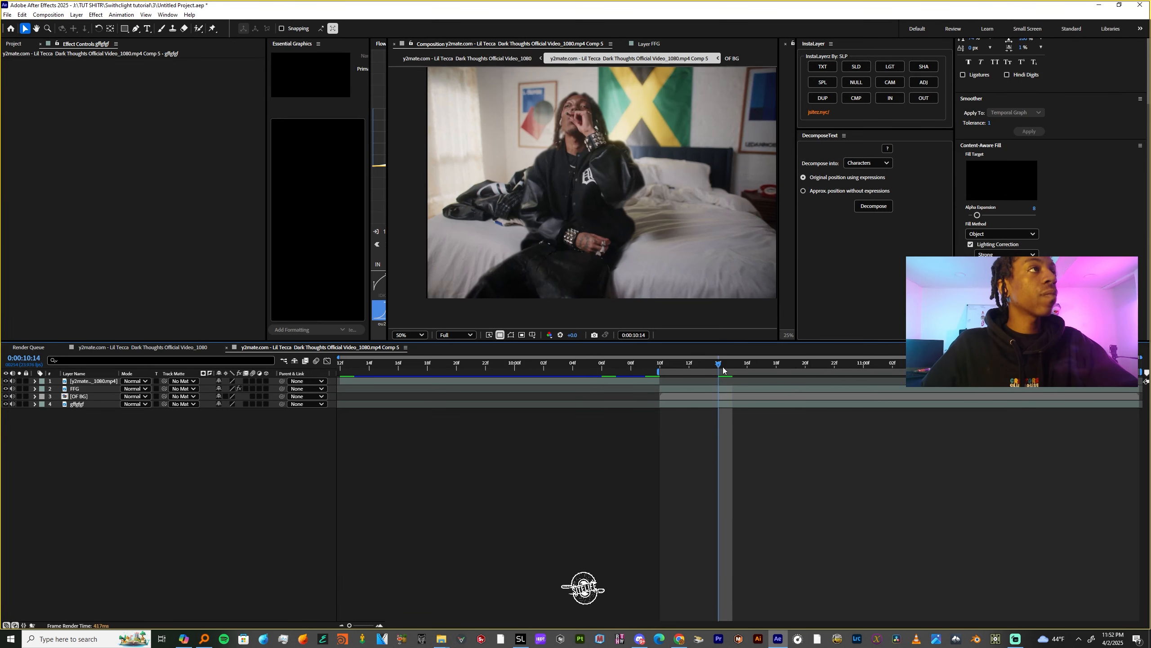
Collapse the Roto Brush & Refine Edge and Refine Soft Matte effects on the FFG layer.
key("Page_Up")
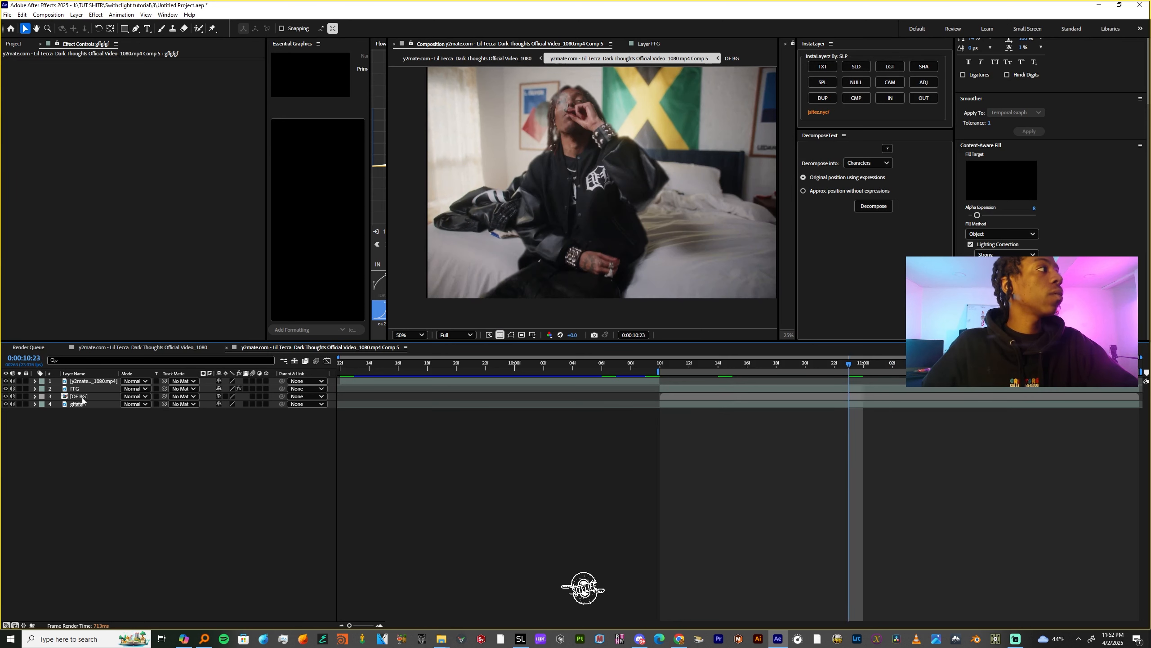
left_click(79, 390)
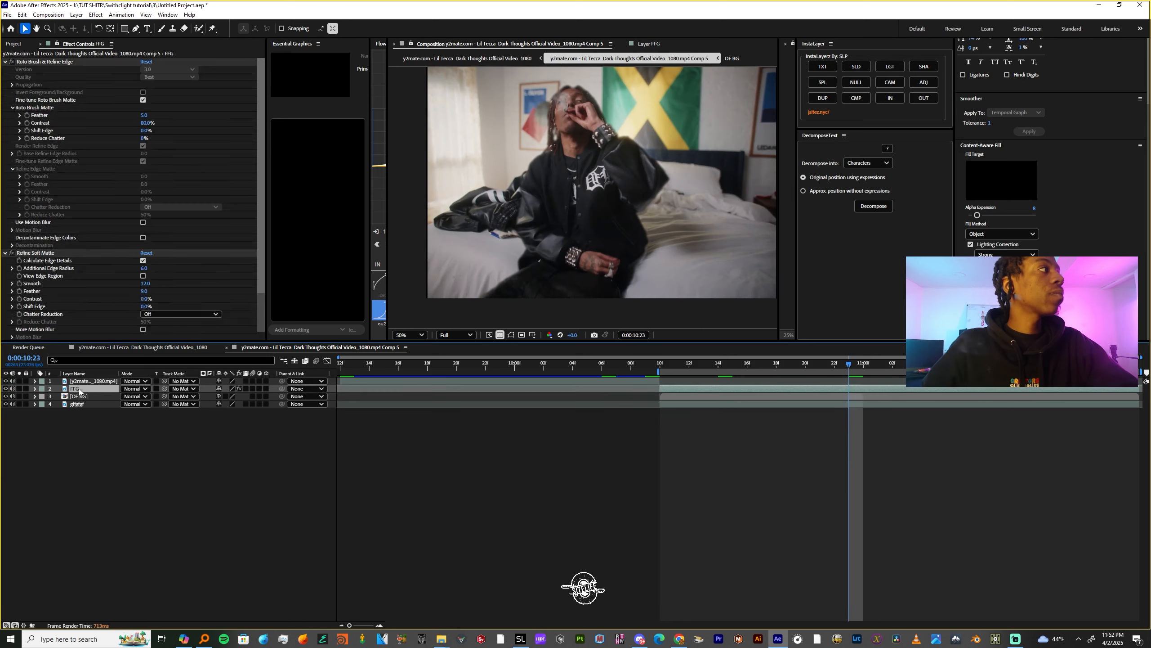
left_click(4, 254)
left_click(4, 62)
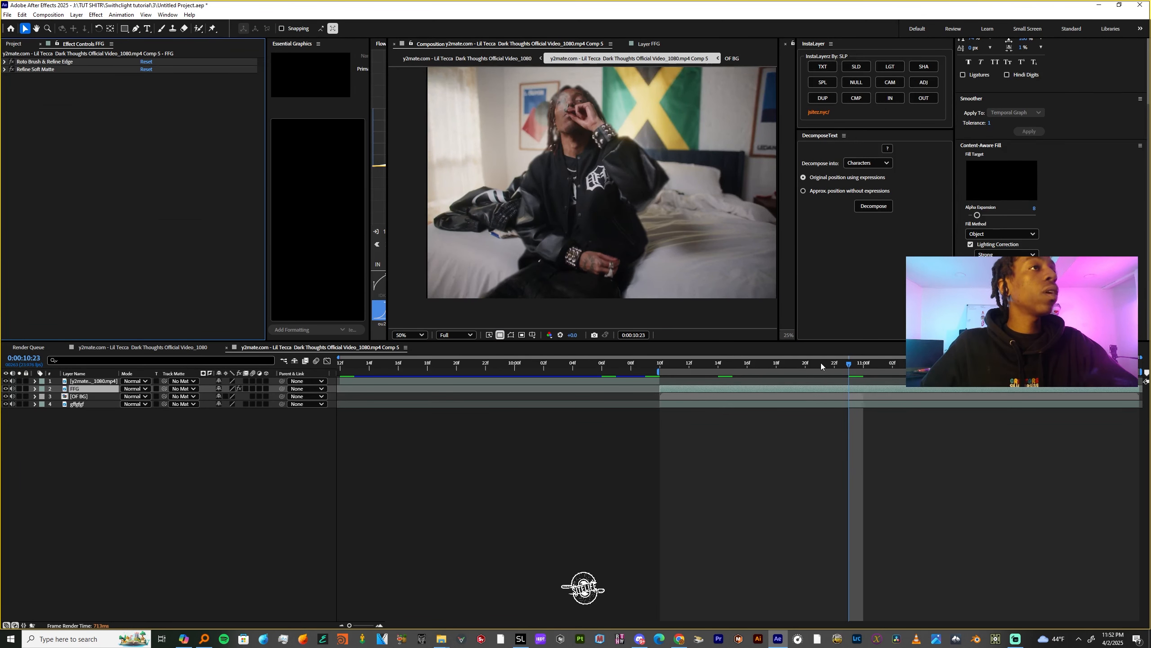
left_click(805, 364)
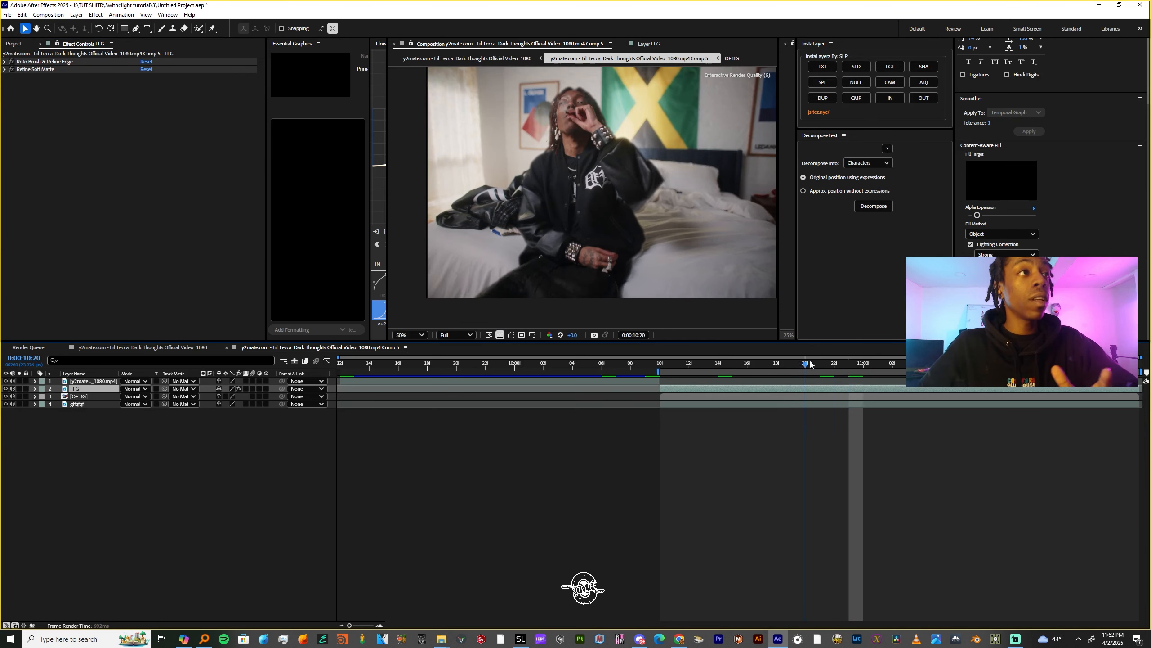
left_click(834, 364)
left_click(820, 364)
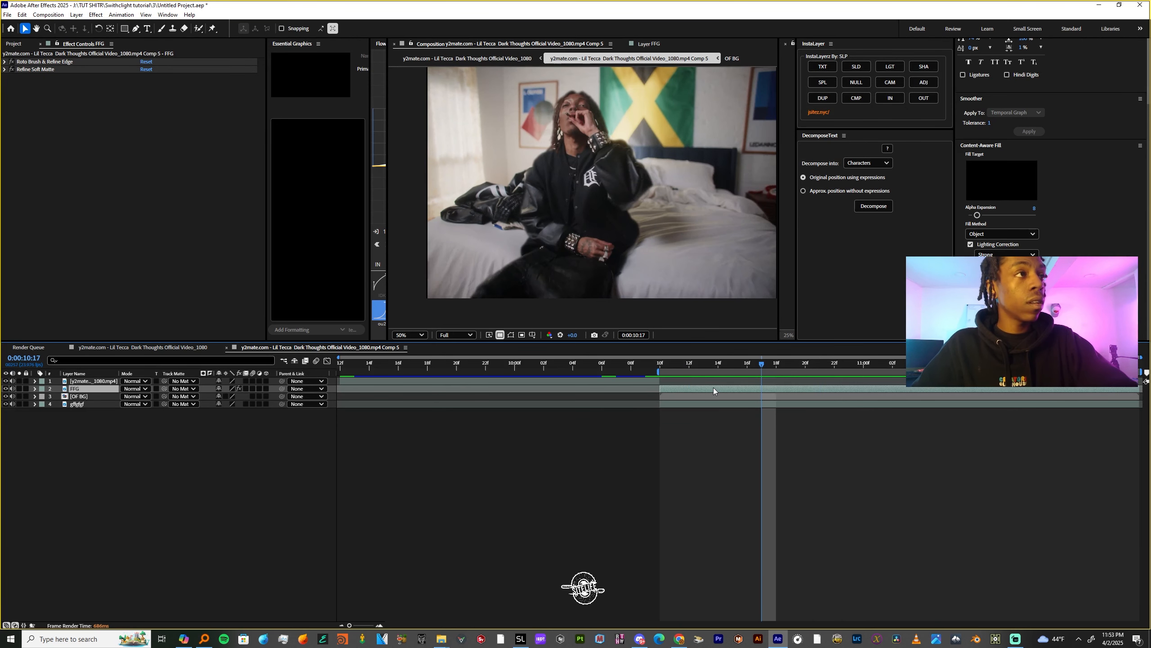
Apply the Find Edges and Tint effects to the FFG layer.
key("ctrl+space")
type("find")
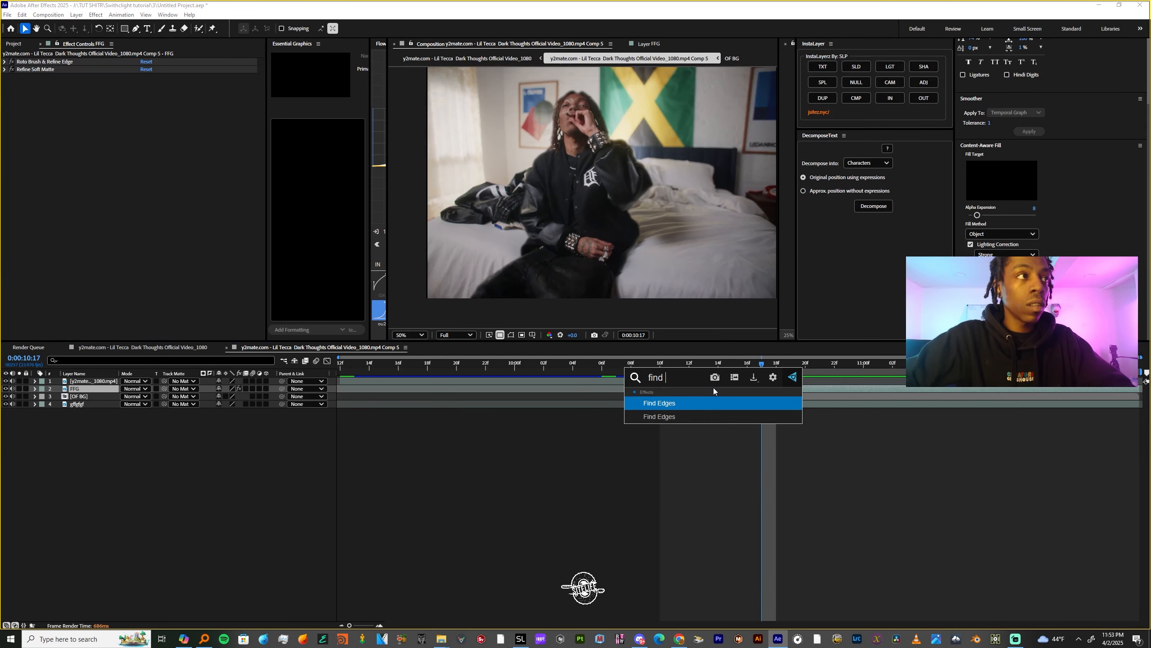
key("Return")
key("ctrl+space")
type("tint")
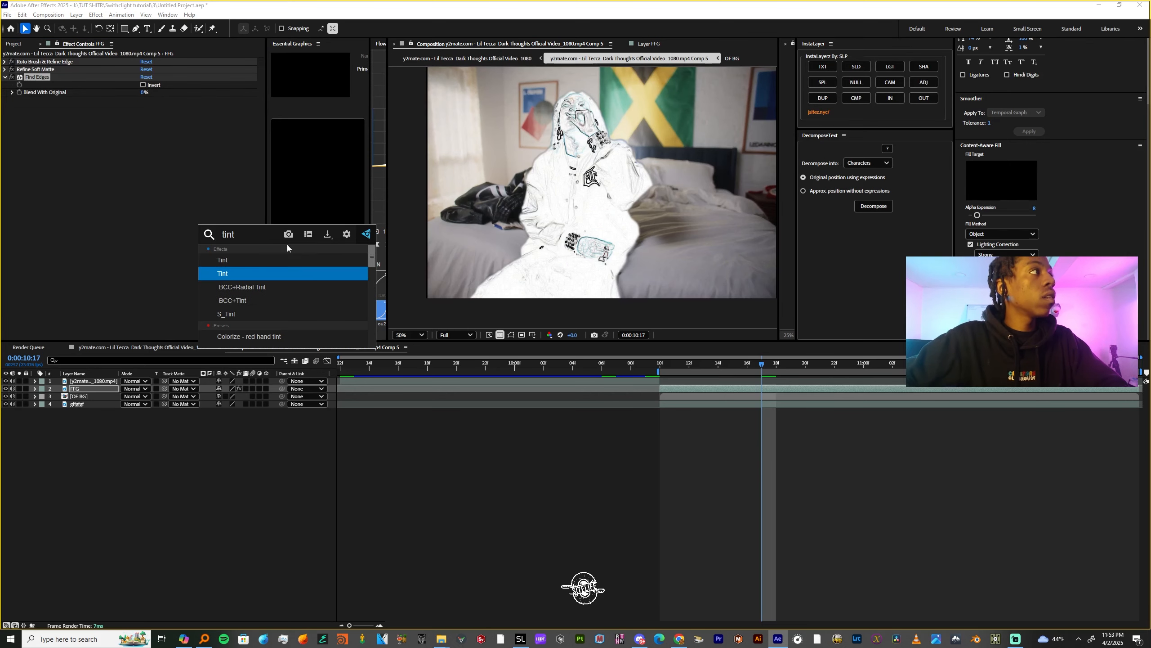
key("Return")
Add Curves to the FFG layer and move the RGB curve's black point far toward the highlights to darken the edge lines.
key("ctrl+space")
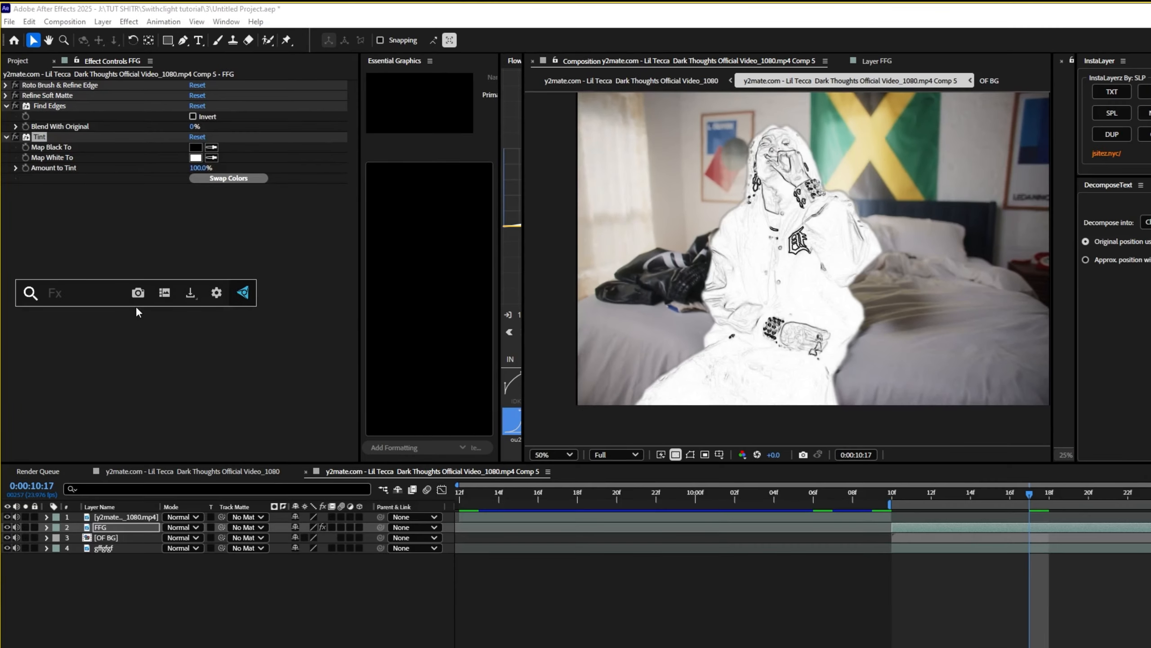
type("curv")
key("Return")
left_click_drag(130, 285, 152, 384)
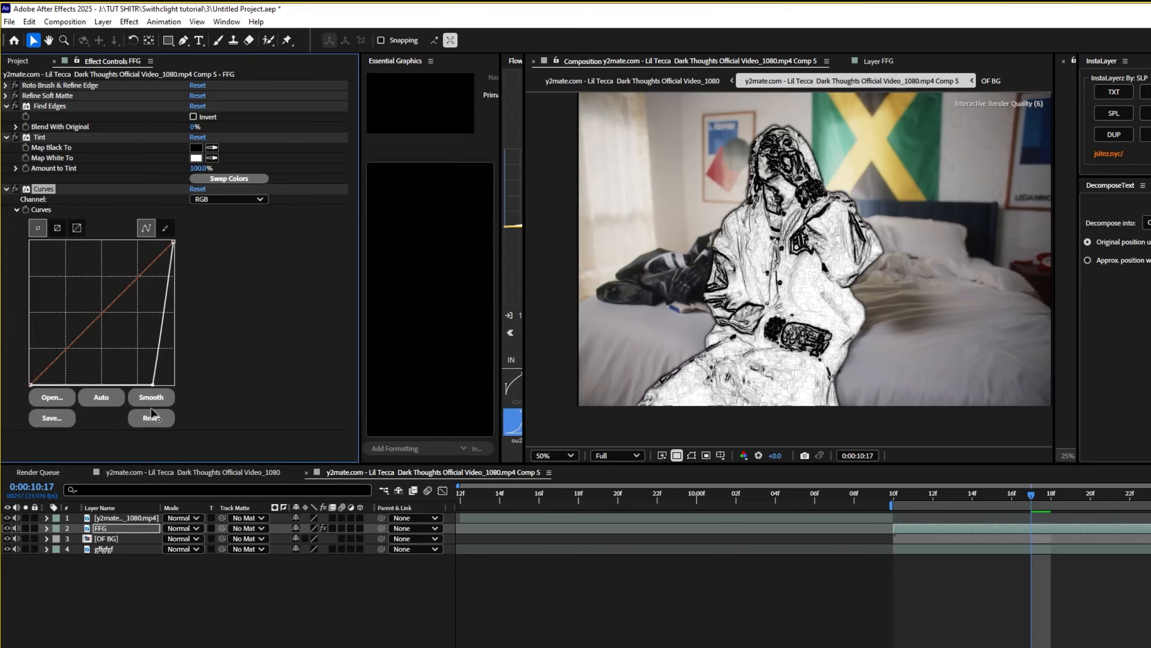
left_click(1110, 493)
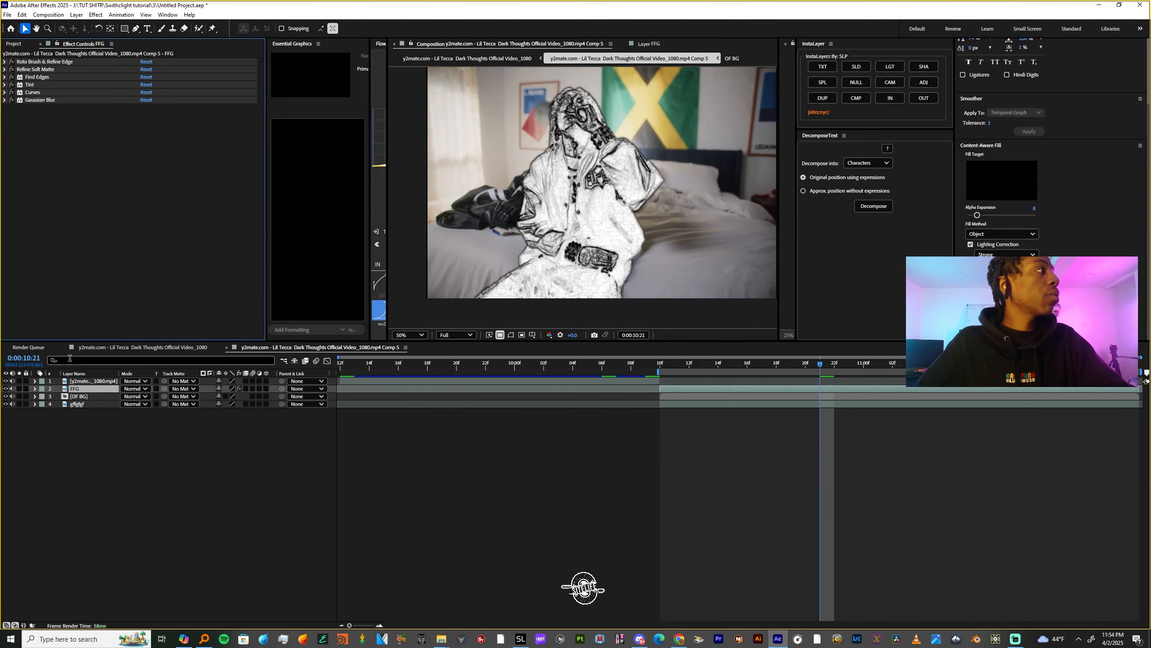
Rename the FFG layer to MATTE and move it beneath all the other layers.
right_click(83, 393)
left_click(109, 362)
type("MATTE")
key("Return")
left_click_drag(78, 388, 84, 419)
key("Caps_Lock")
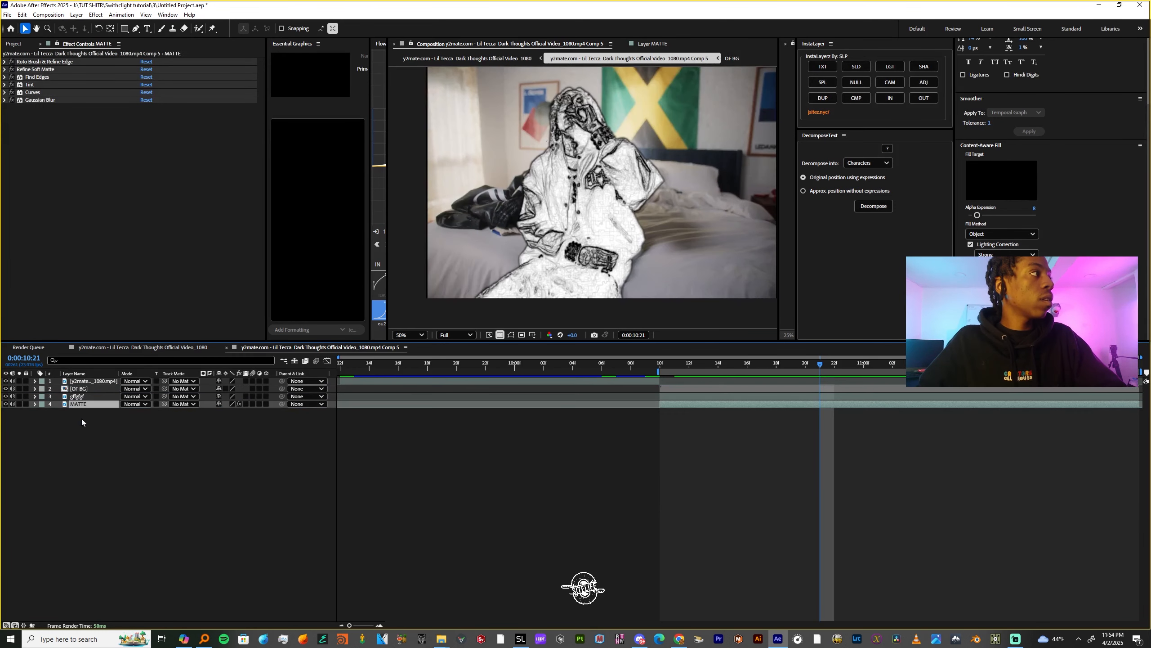
Hide the MATTE layer and create an adjustment layer starting at 0:00:10:10 above OF BG.
left_click(6, 404)
key("Caps_Lock")
key("i")
key("ctrl+alt+y")
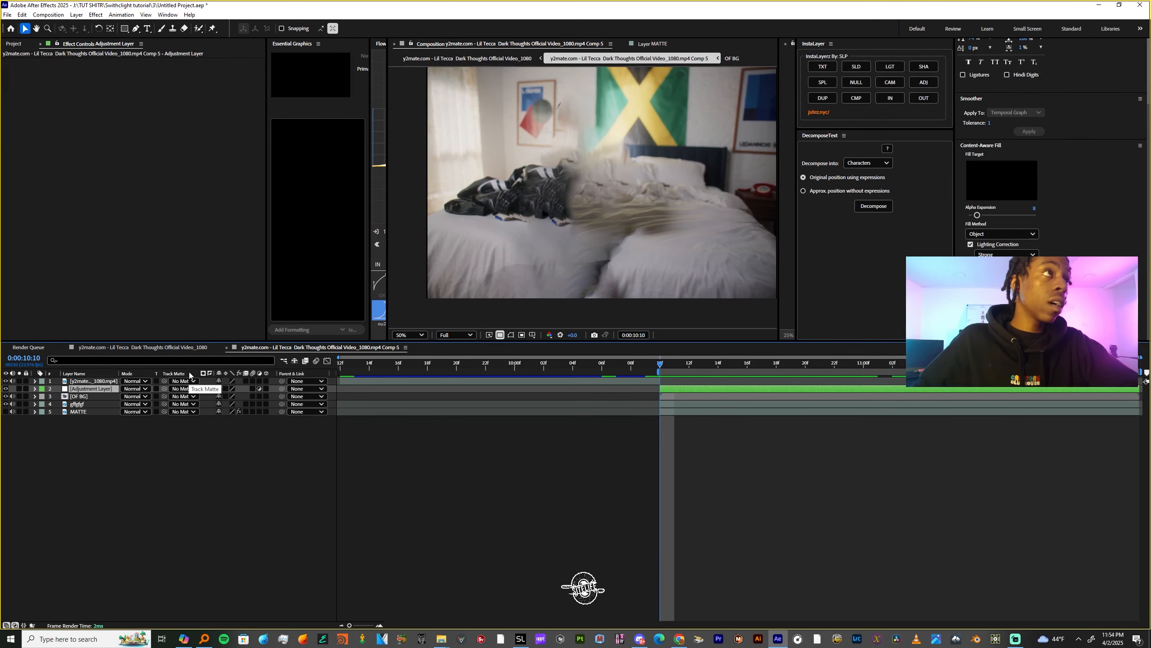
left_click(763, 363)
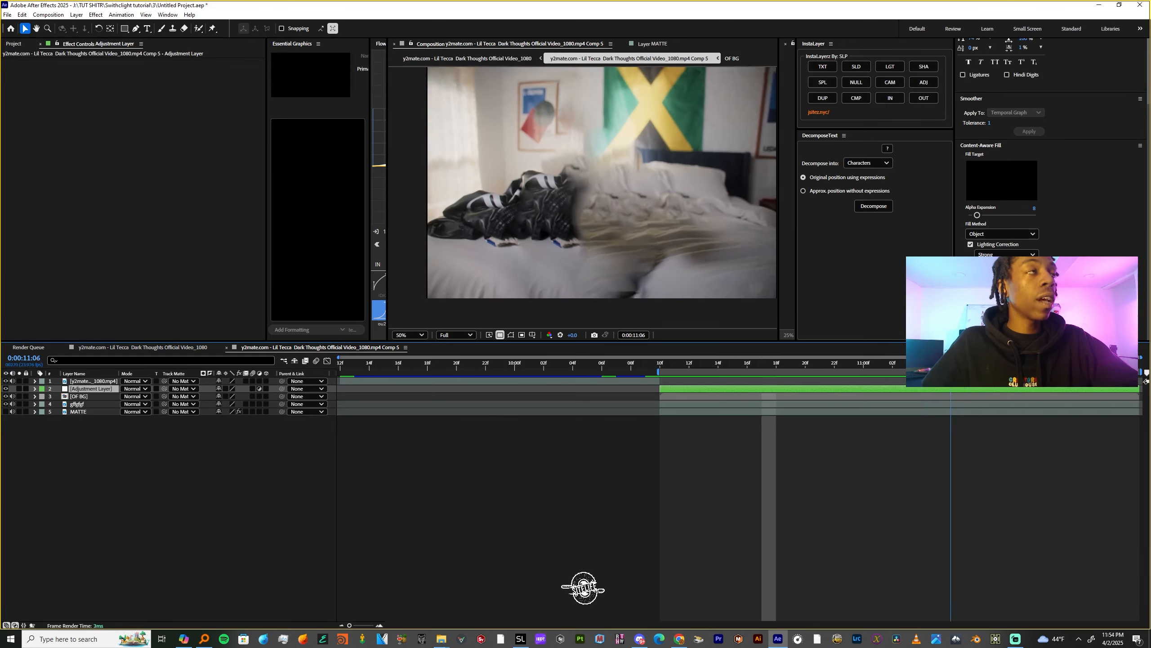
left_click_drag(763, 363, 703, 383)
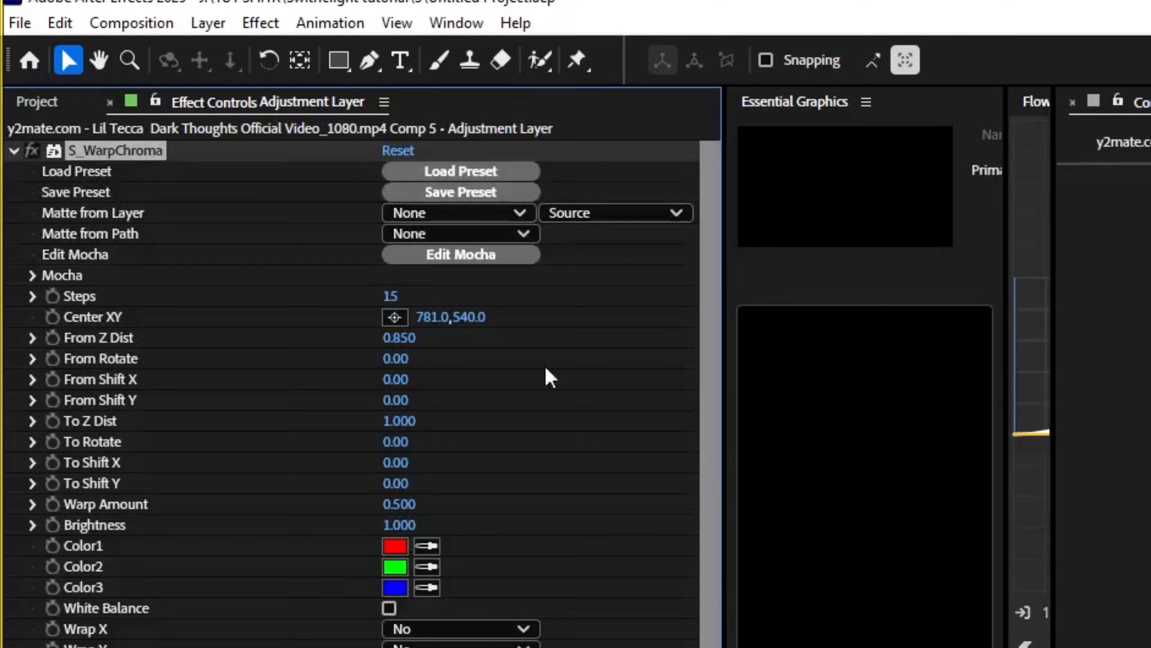
Set S_WarpChroma Steps to 3 and keyframe Center XY at 0:00:10:10, placing the center at about 794, 528.
left_click(385, 254)
left_click(551, 433)
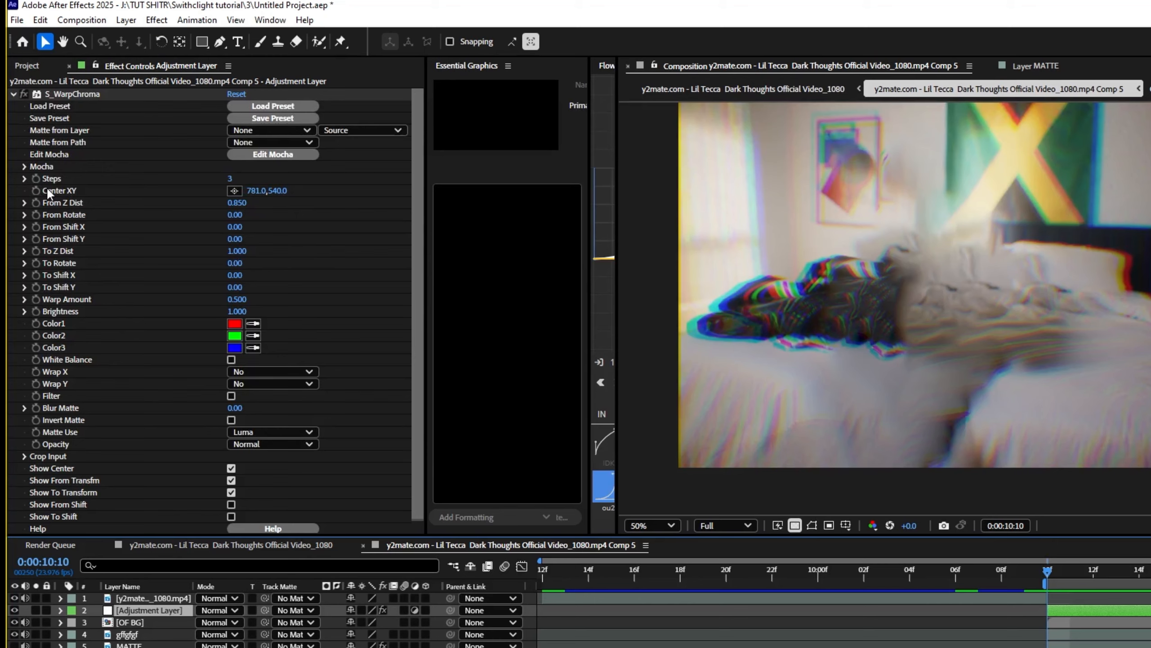
left_click(37, 191)
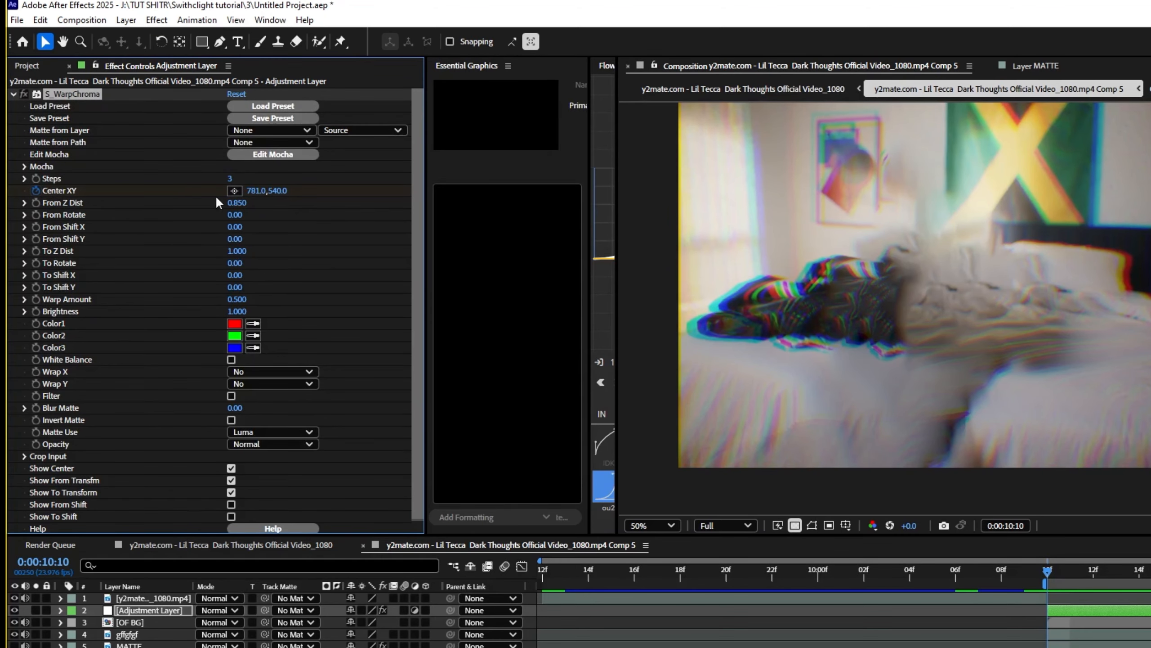
left_click(234, 191)
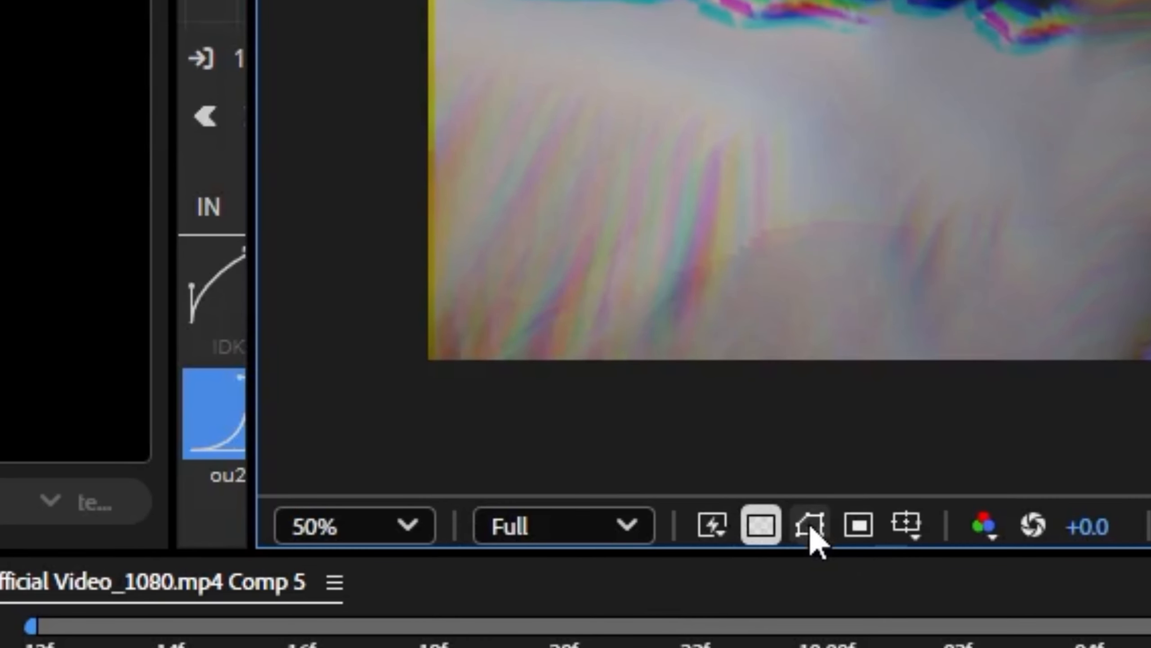
left_click(810, 529)
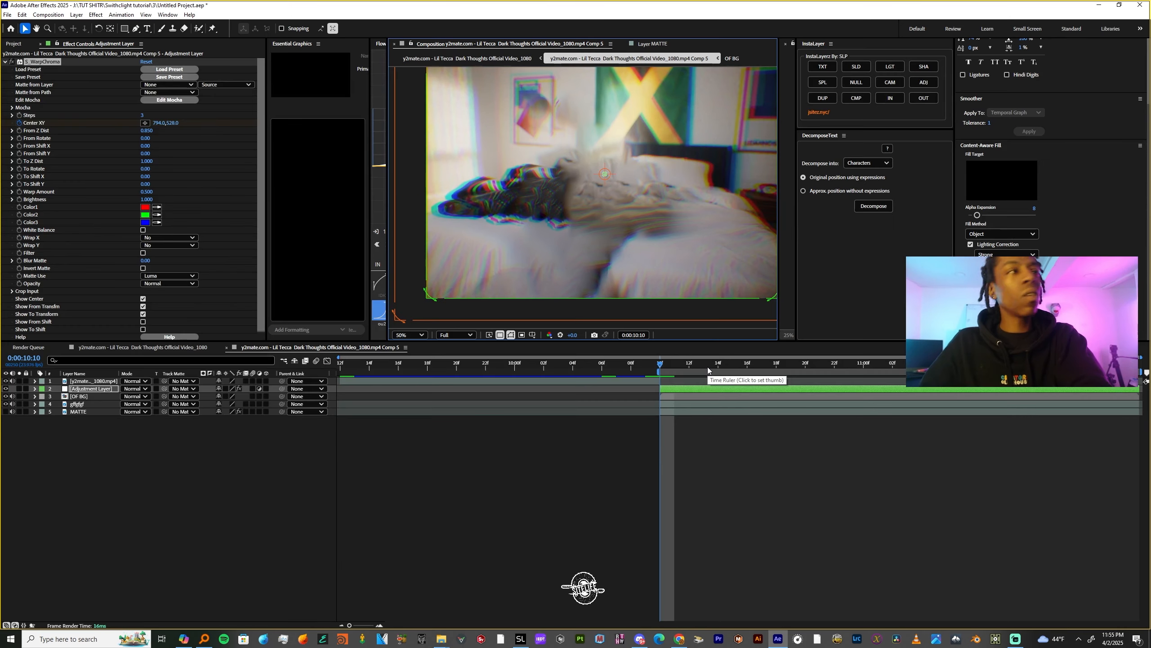
key("space")
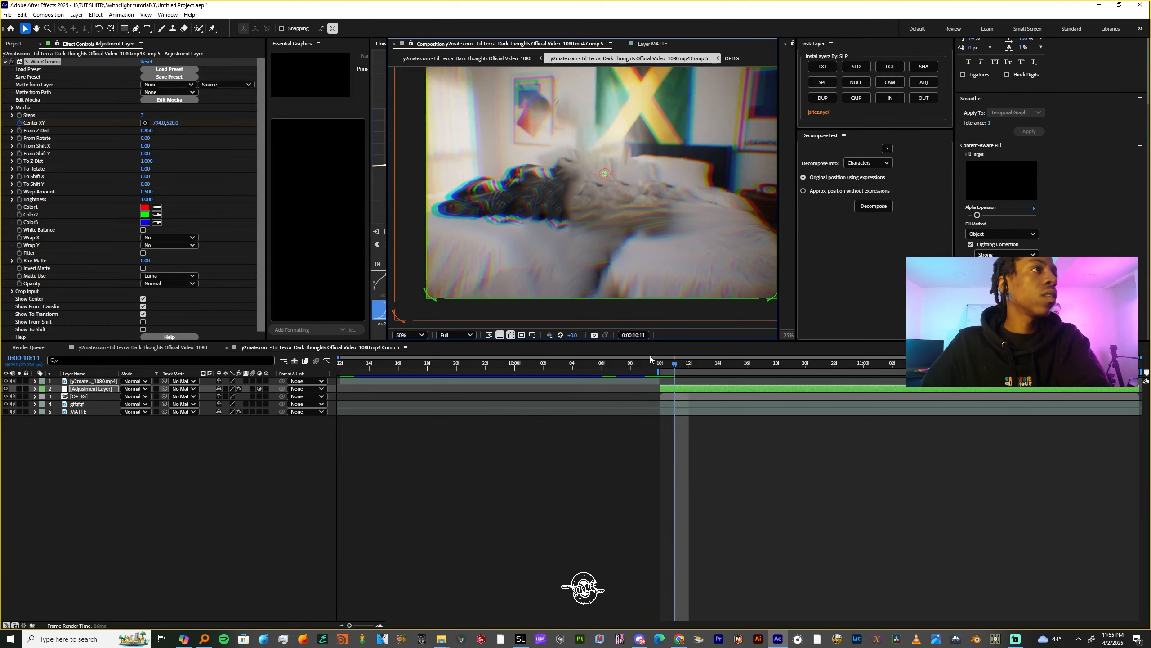
key("space")
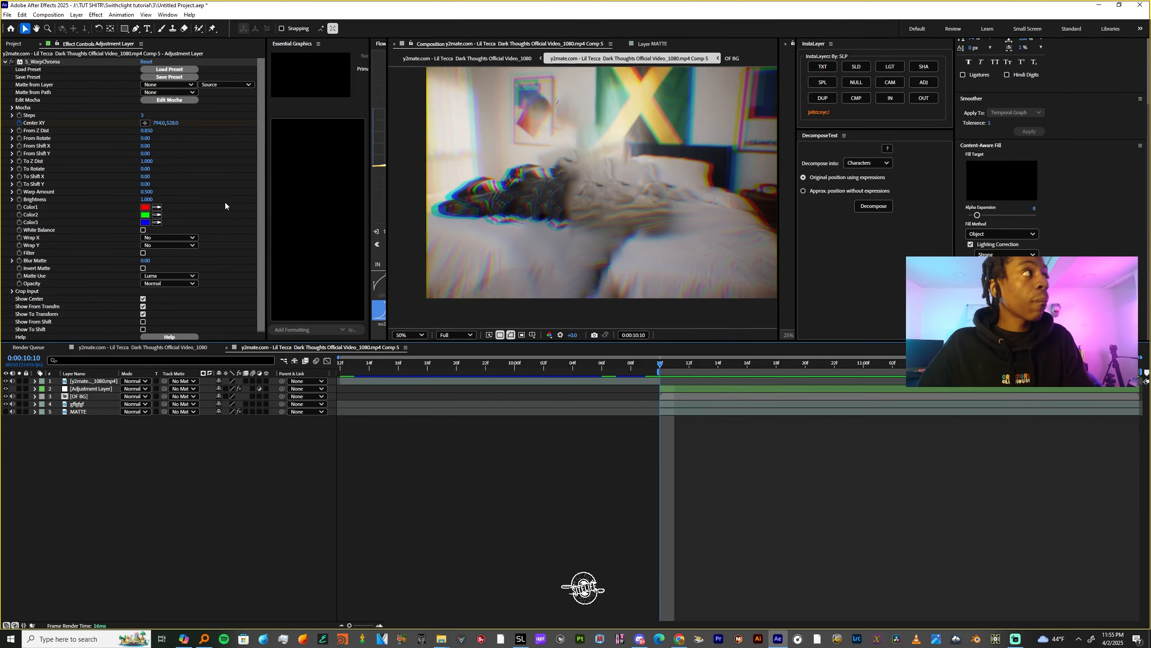
Add S_WarpWaves2 to the adjustment layer and set its A Frequency to 0.1.
left_click(689, 389)
key("ctrl+v")
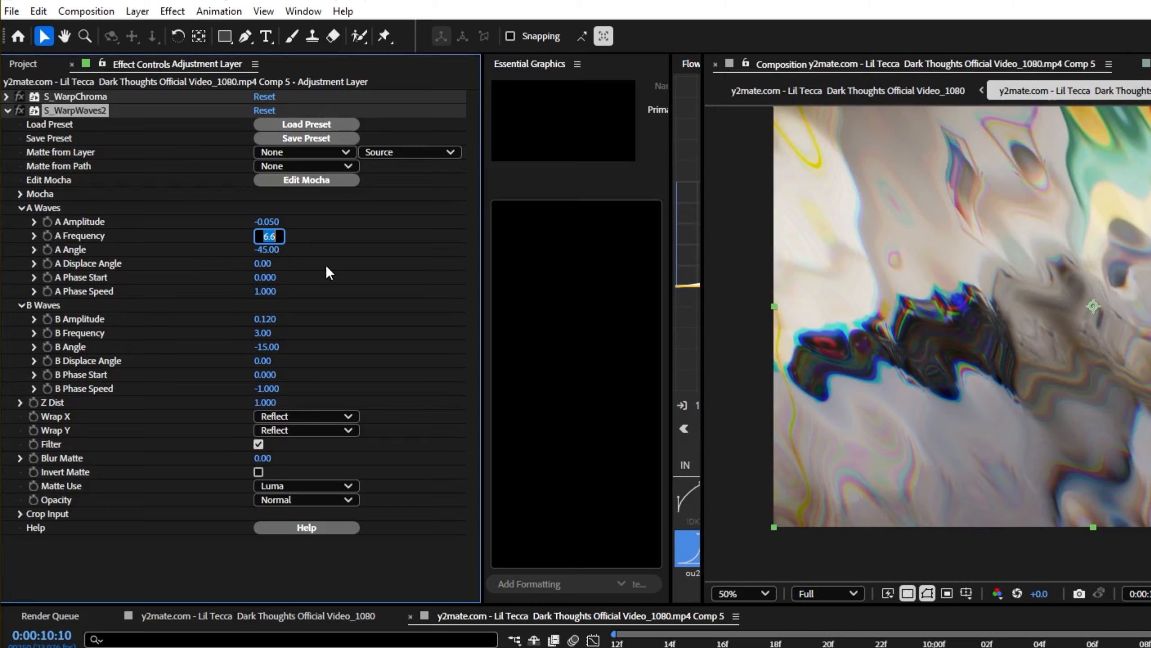
type("0.1")
key("Return")
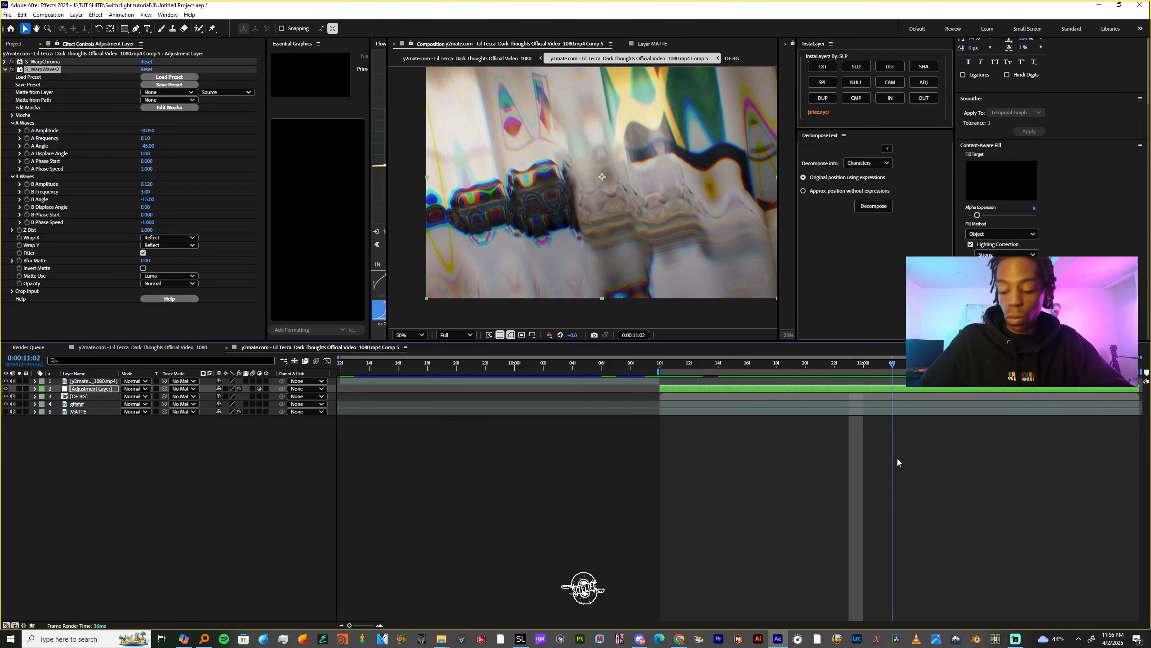
Set S_WarpChroma's Matte from Layer to MATTE, using Effects & Masks as its source.
left_click(5, 62)
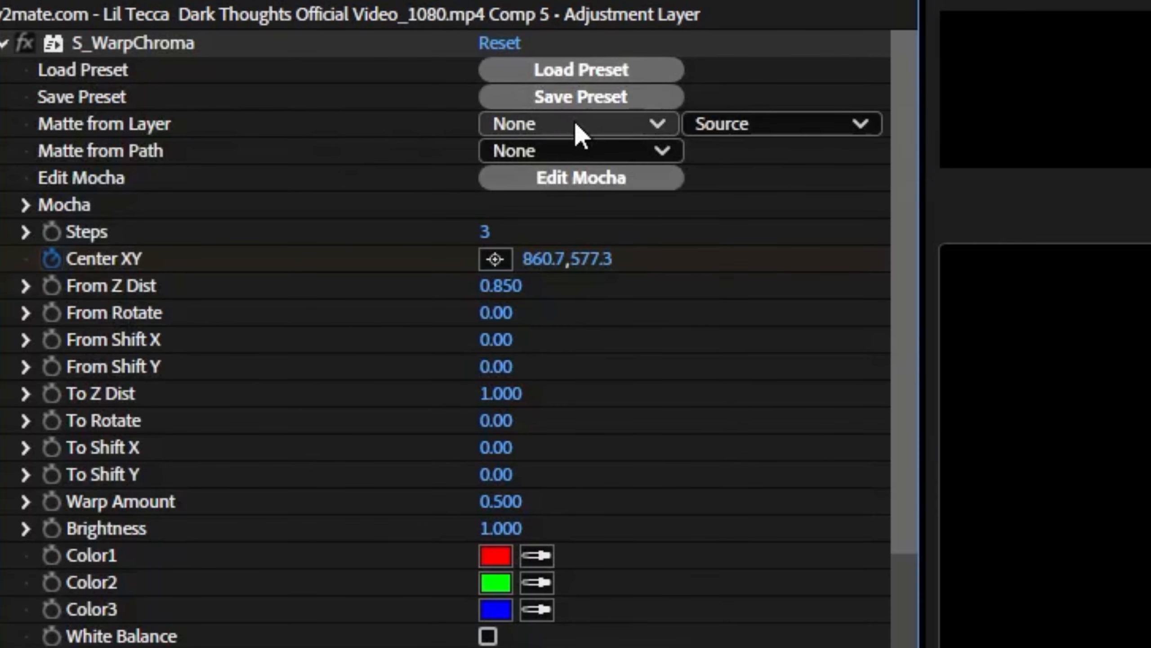
left_click(168, 85)
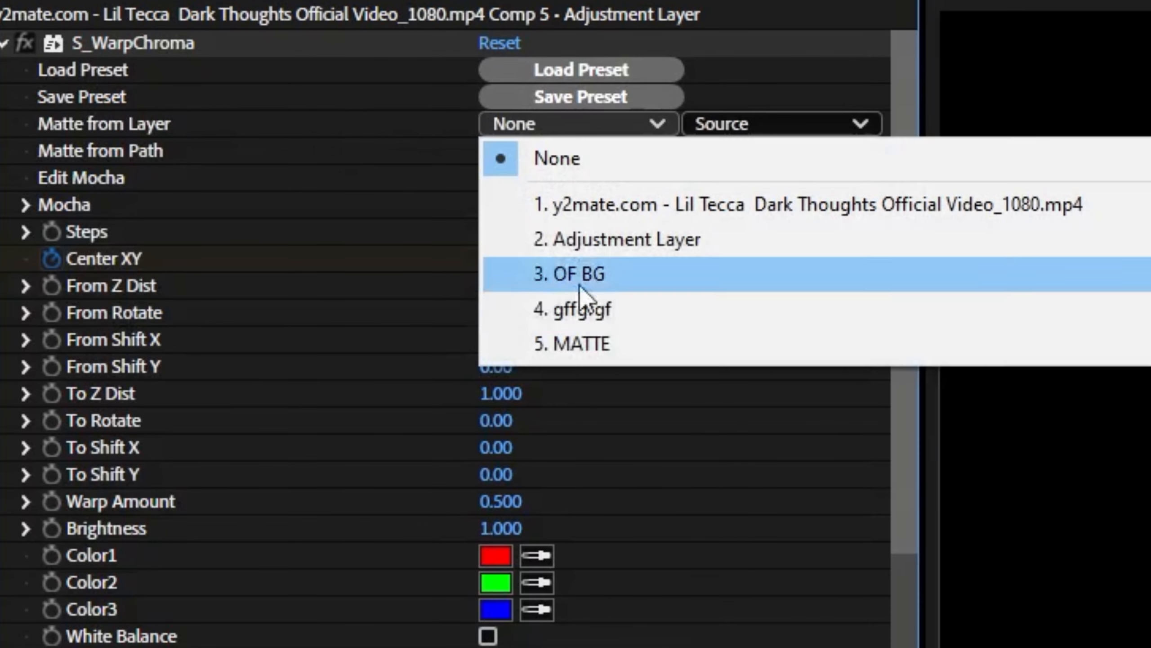
left_click(604, 338)
left_click(730, 127)
left_click(713, 224)
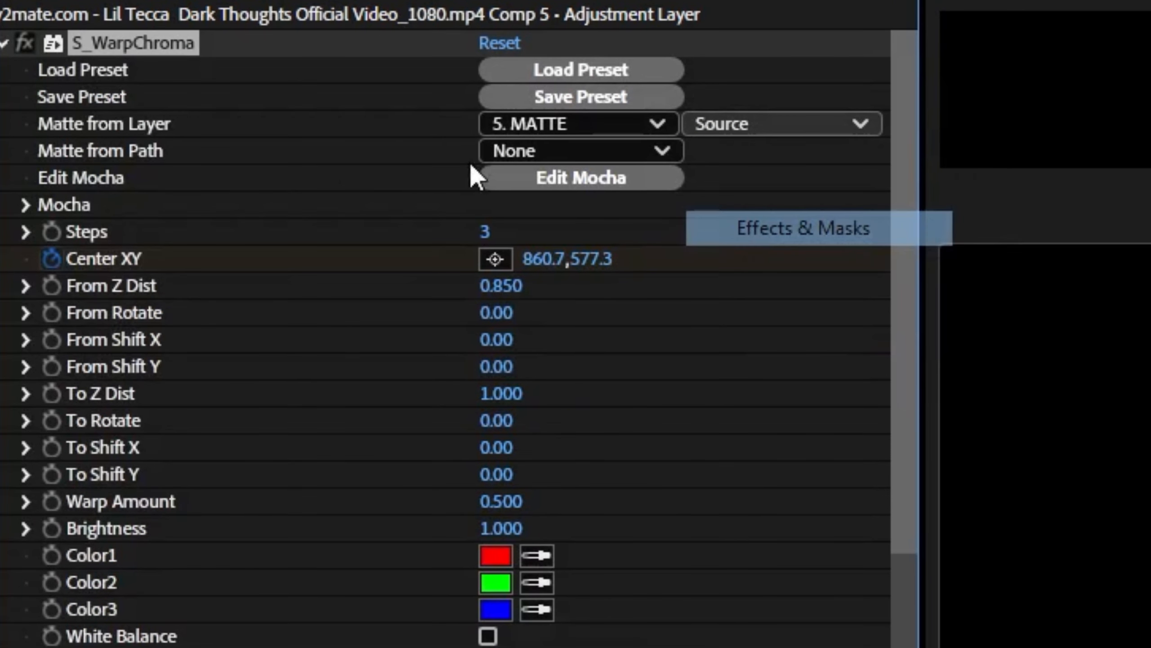
Set S_WarpWaves2's Matte from Layer to MATTE, using Effects & Masks as its source.
scroll(354, 376, "down", 10)
left_click(585, 328)
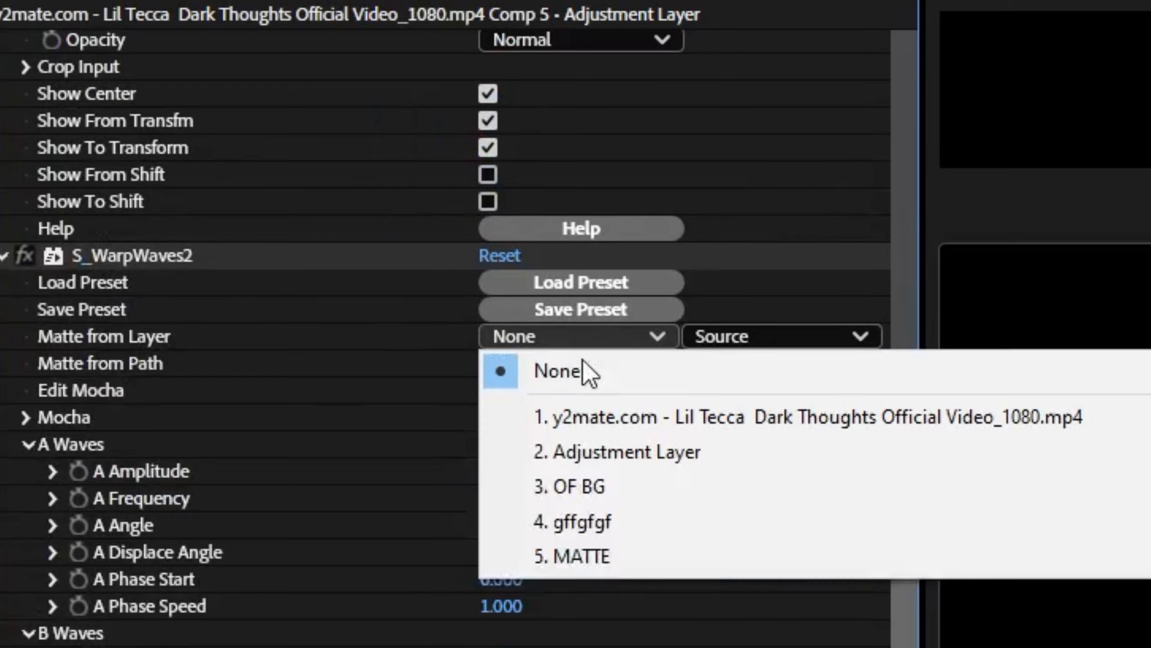
left_click(591, 571)
left_click(745, 341)
left_click(770, 440)
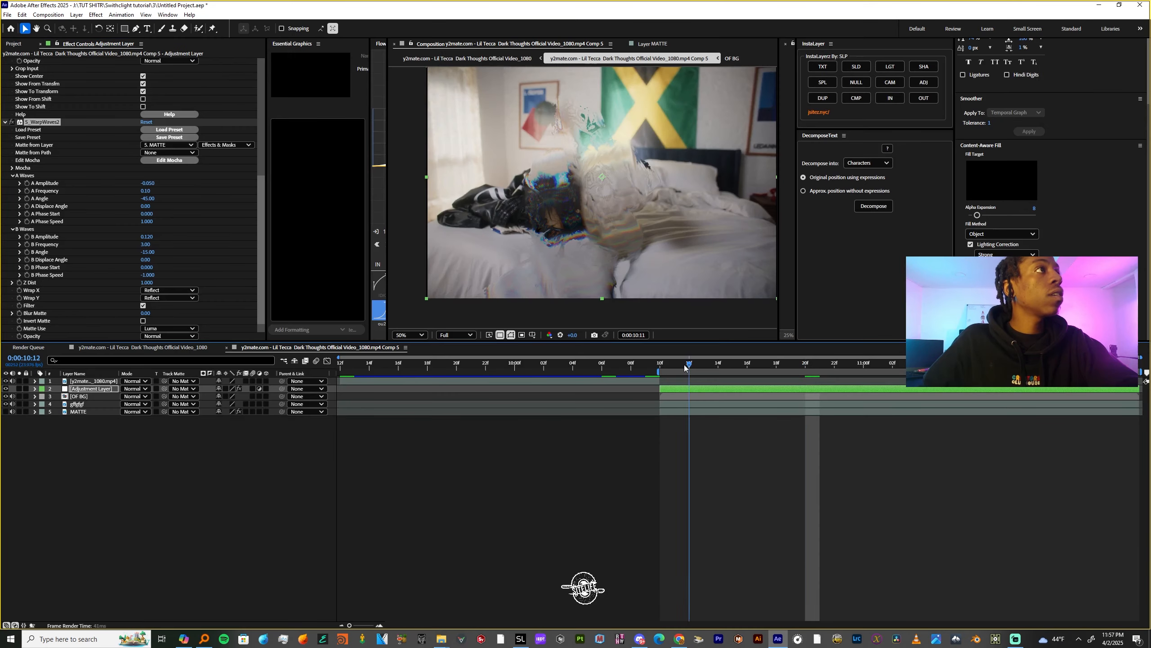
Scrub and play back the composition to check the warp confined to the man's silhouette.
left_click_drag(683, 365, 746, 417)
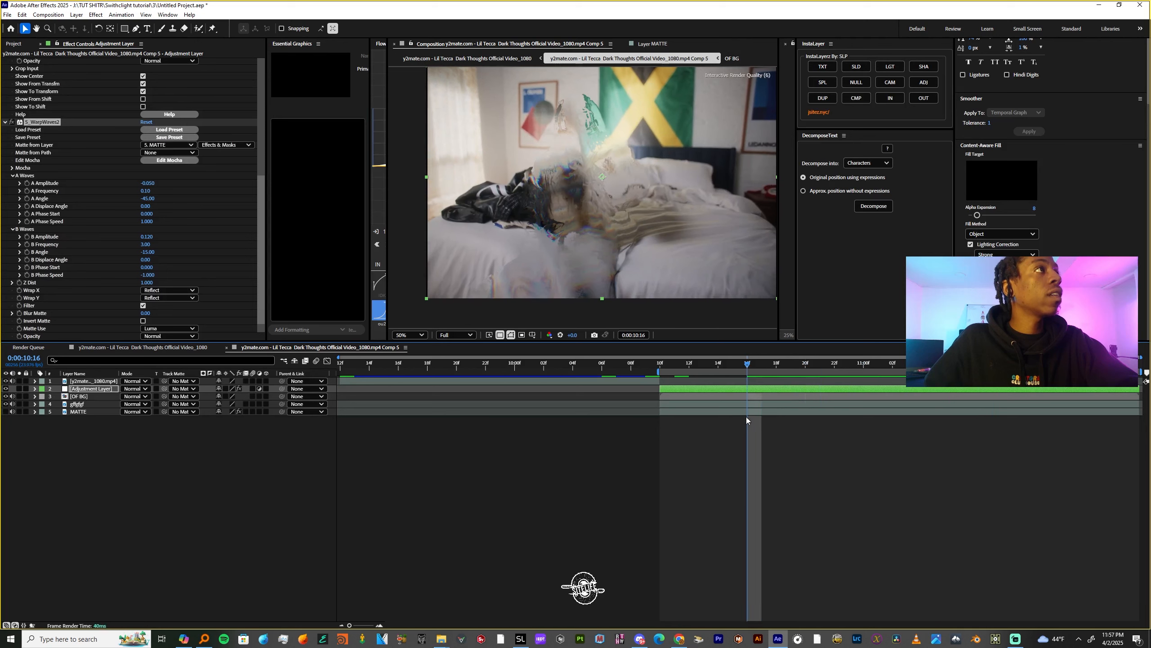
key("space")
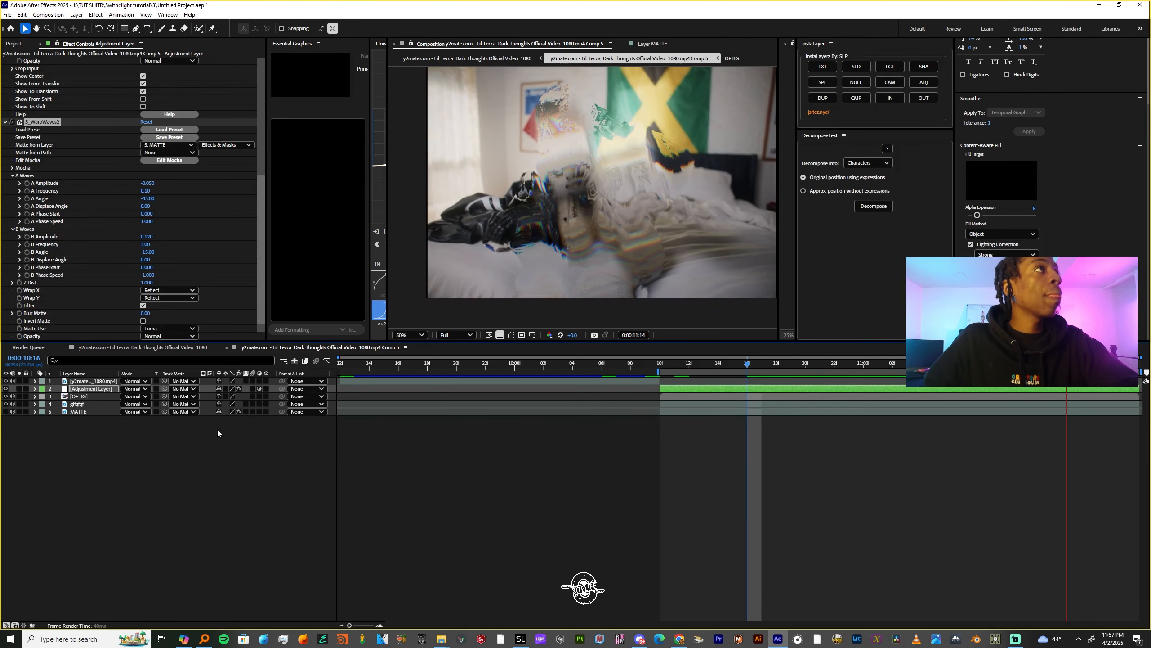
key("space")
Create a second adjustment layer and set its S_DistortChroma Lens and Matte from Layer to MATTE.
left_click(924, 82)
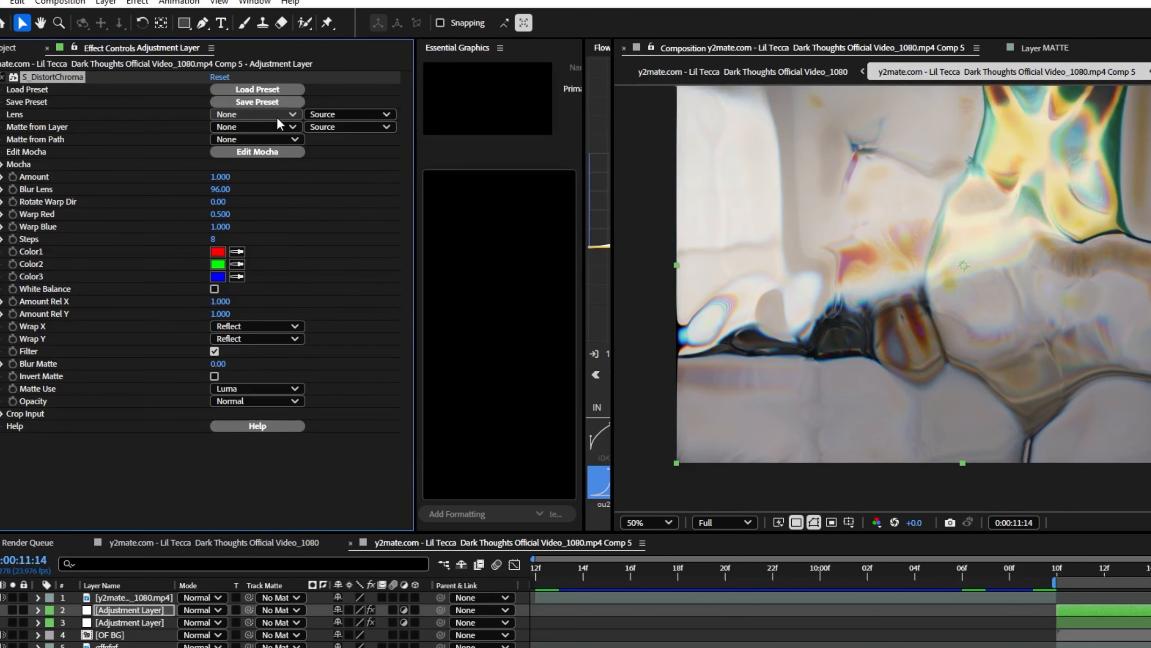
left_click(277, 114)
left_click(253, 232)
left_click(272, 127)
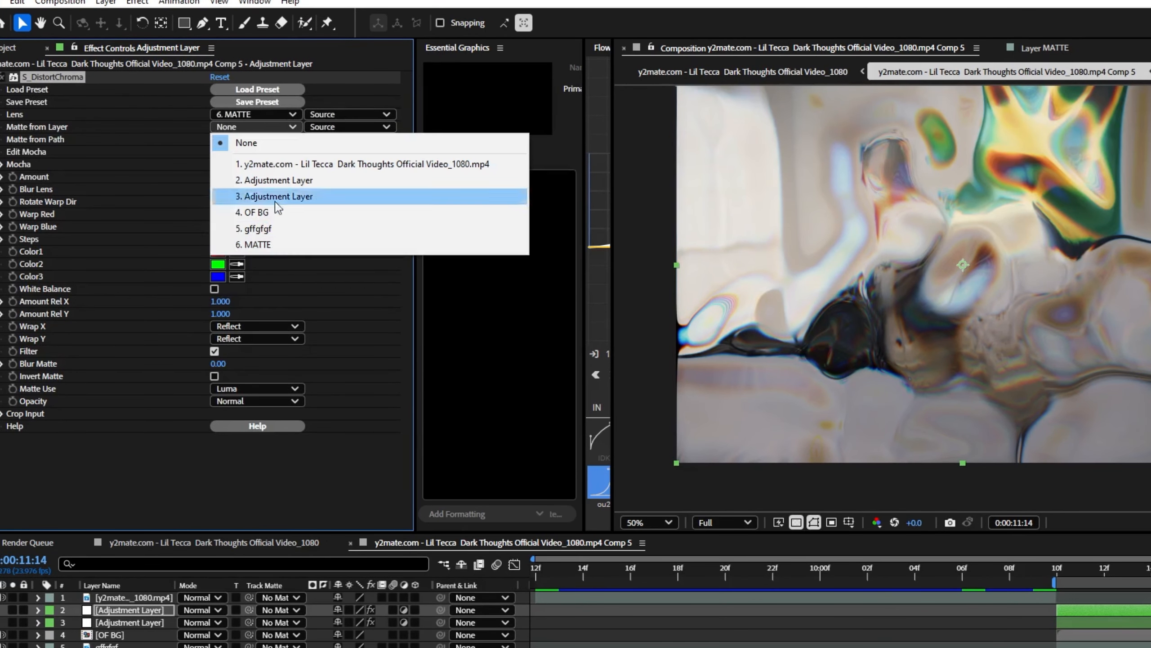
left_click(271, 244)
Switch the S_DistortChroma Lens and Matte from Layer sources to Effects & Masks.
left_click(345, 113)
left_click(353, 162)
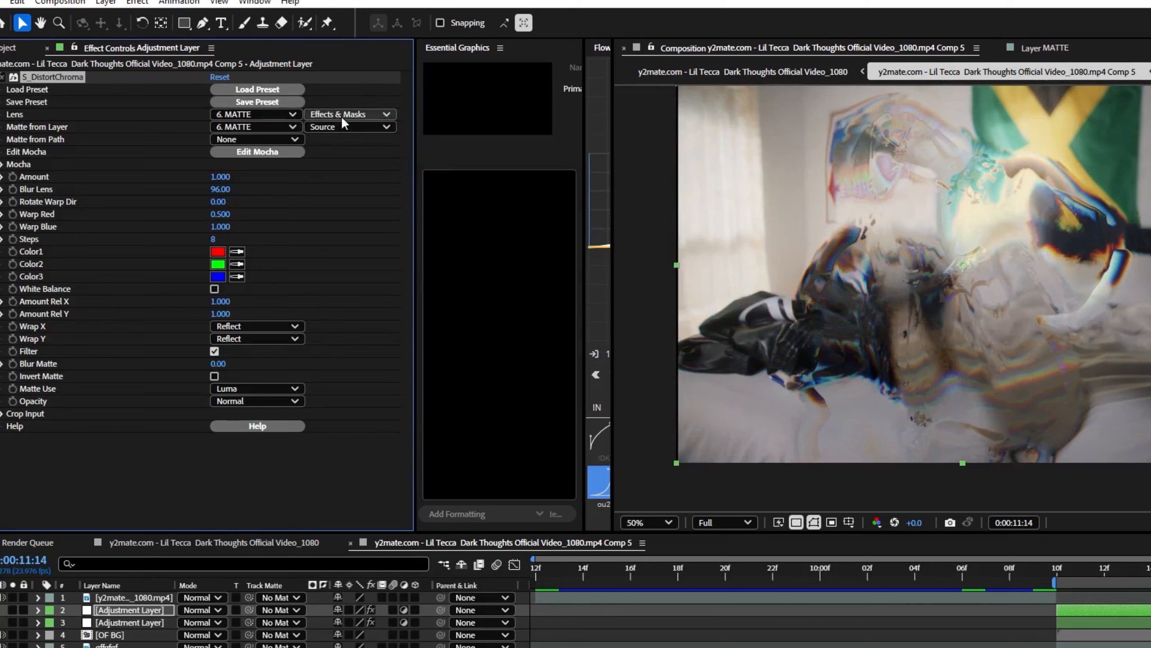
left_click(346, 126)
left_click(353, 174)
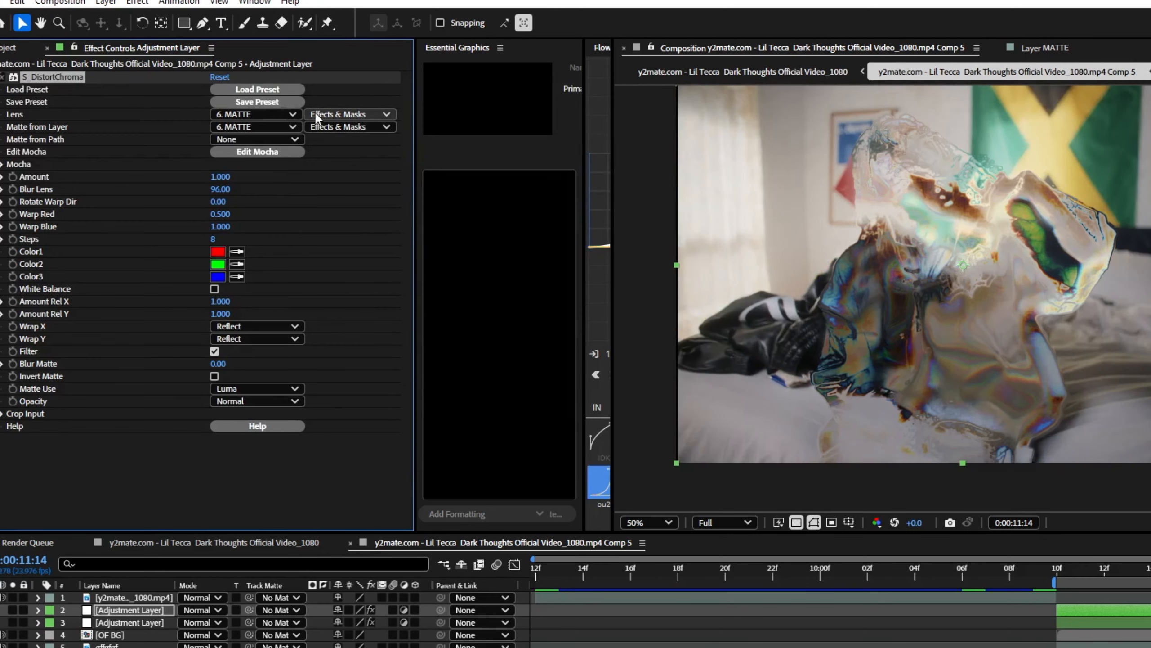
left_click(256, 140)
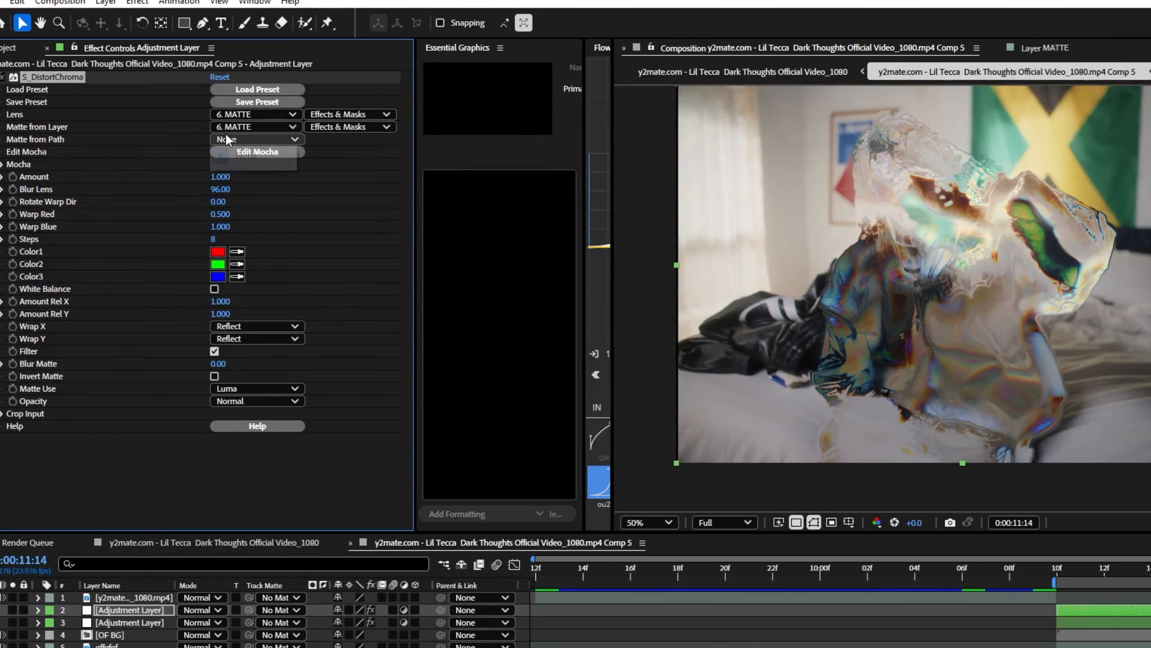
left_click(293, 173)
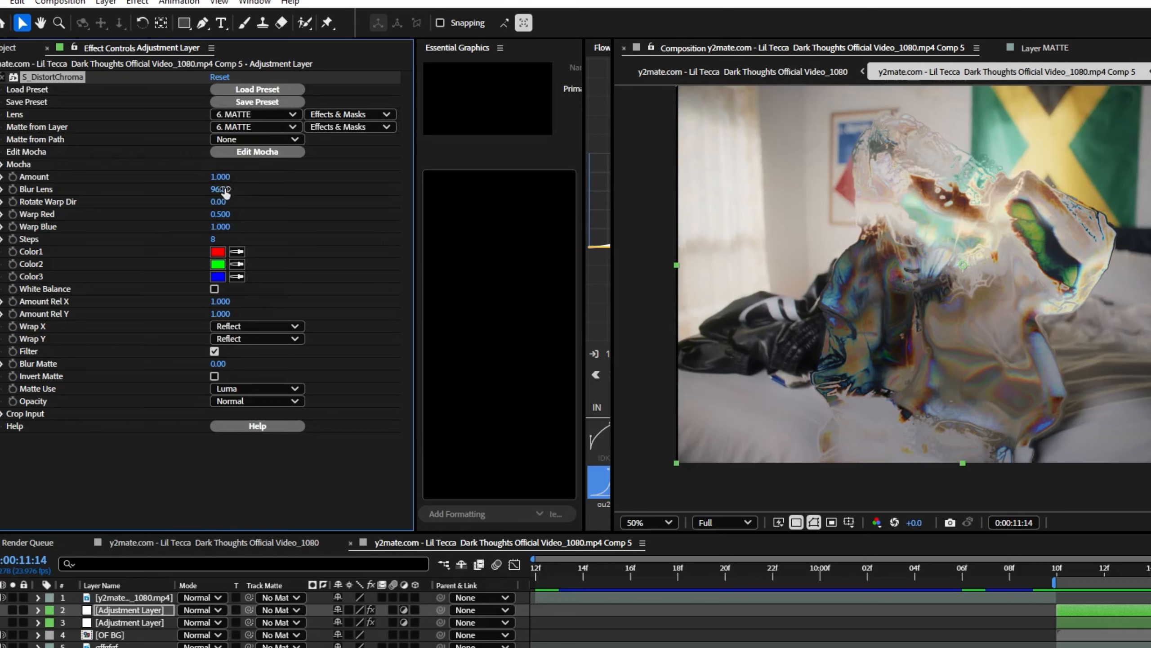
Set S_DistortChroma's Blur Lens to 27, Rotate Warp Dir to -26 and Warp Blue to 1.330, previewing the composition.
left_click(235, 210)
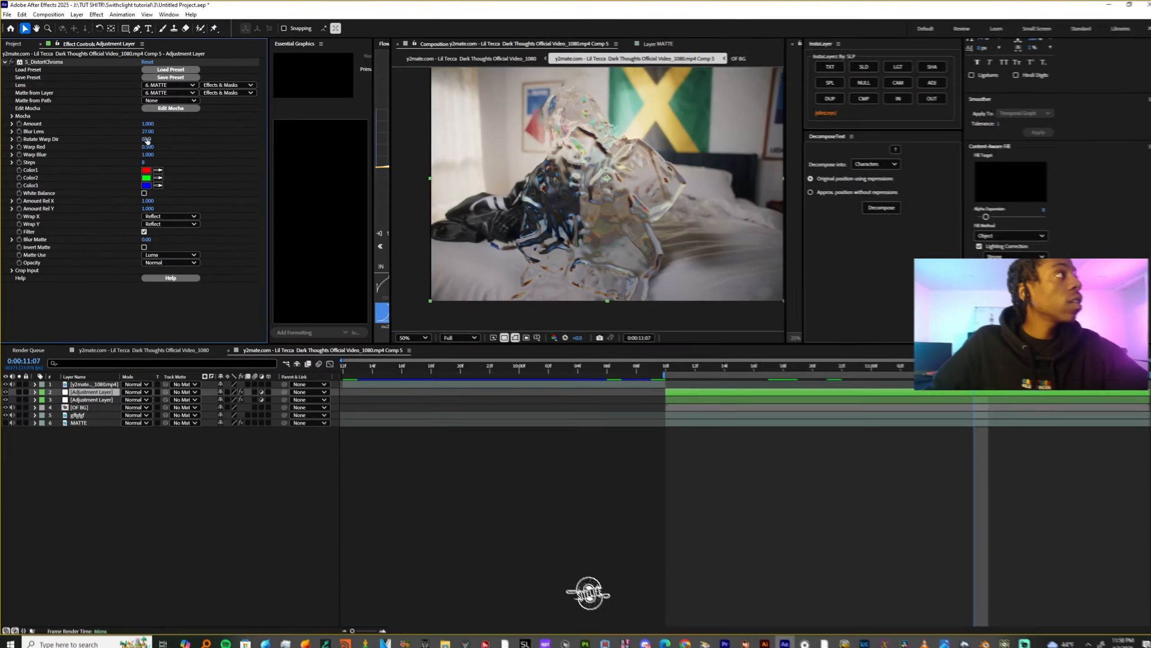
left_click_drag(181, 166, 175, 143)
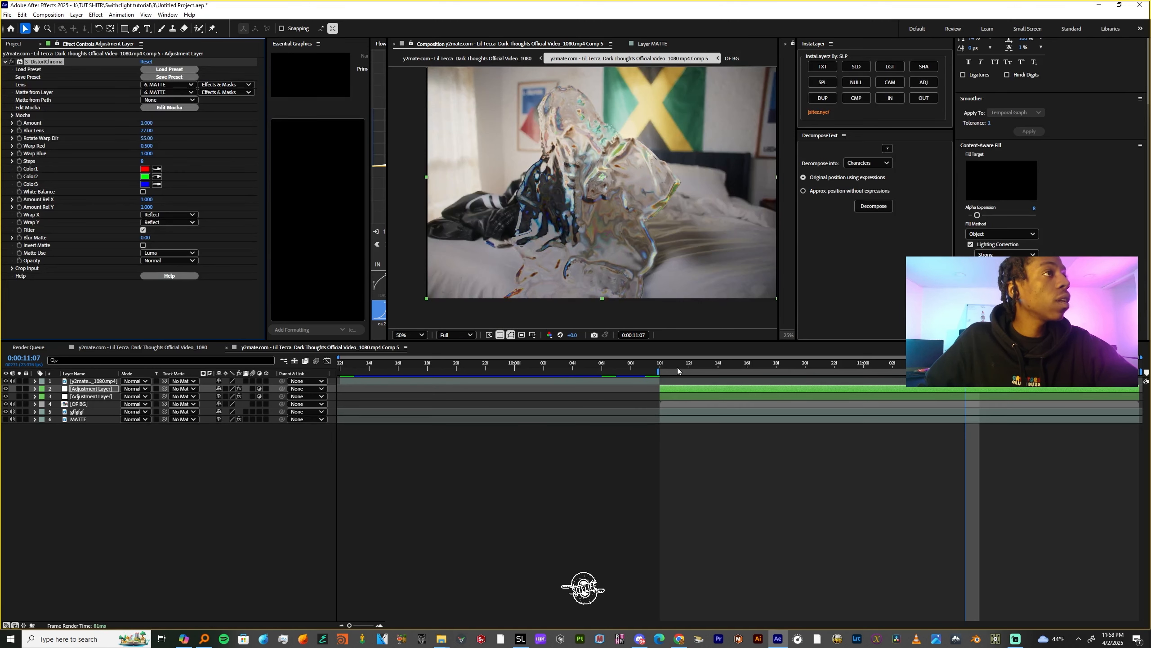
key("space")
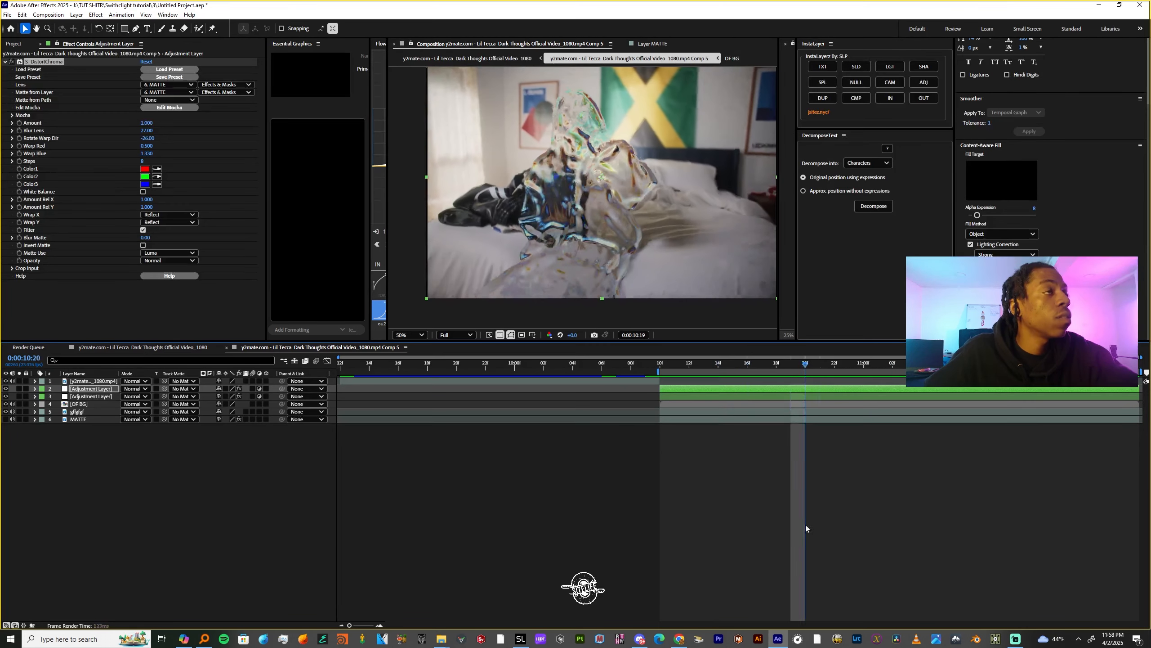
left_click(568, 611)
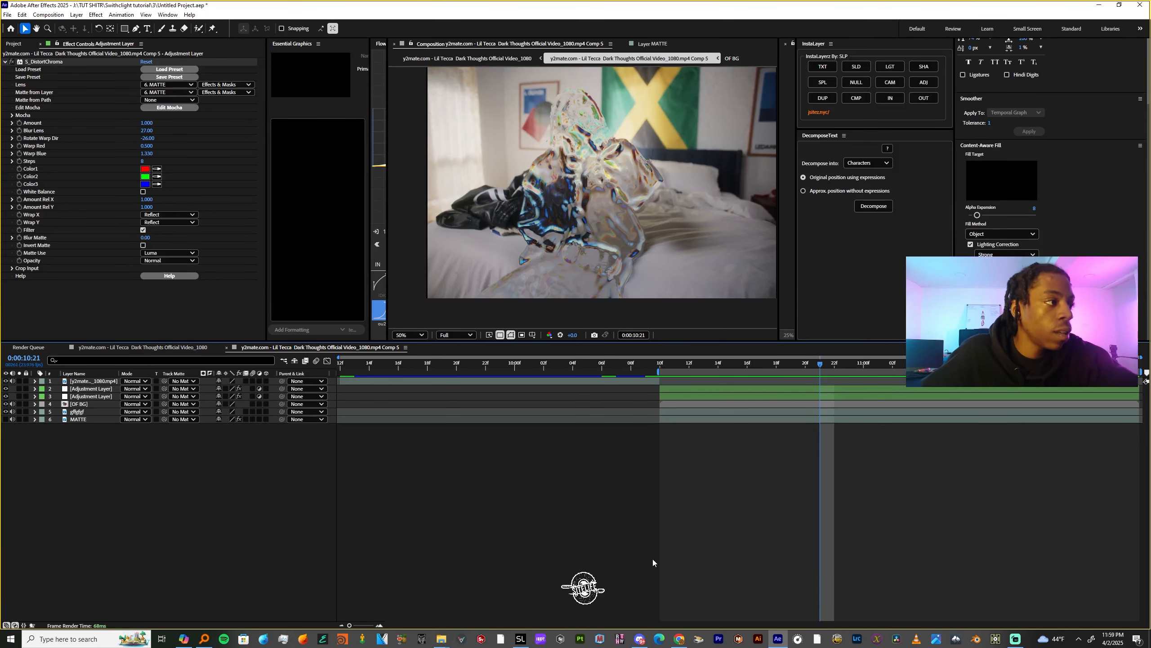
Set the queued Comp 5 render to a PNG Sequence with RGB + Alpha and Trillions of Colors+, and confirm its output destination.
left_click(523, 642)
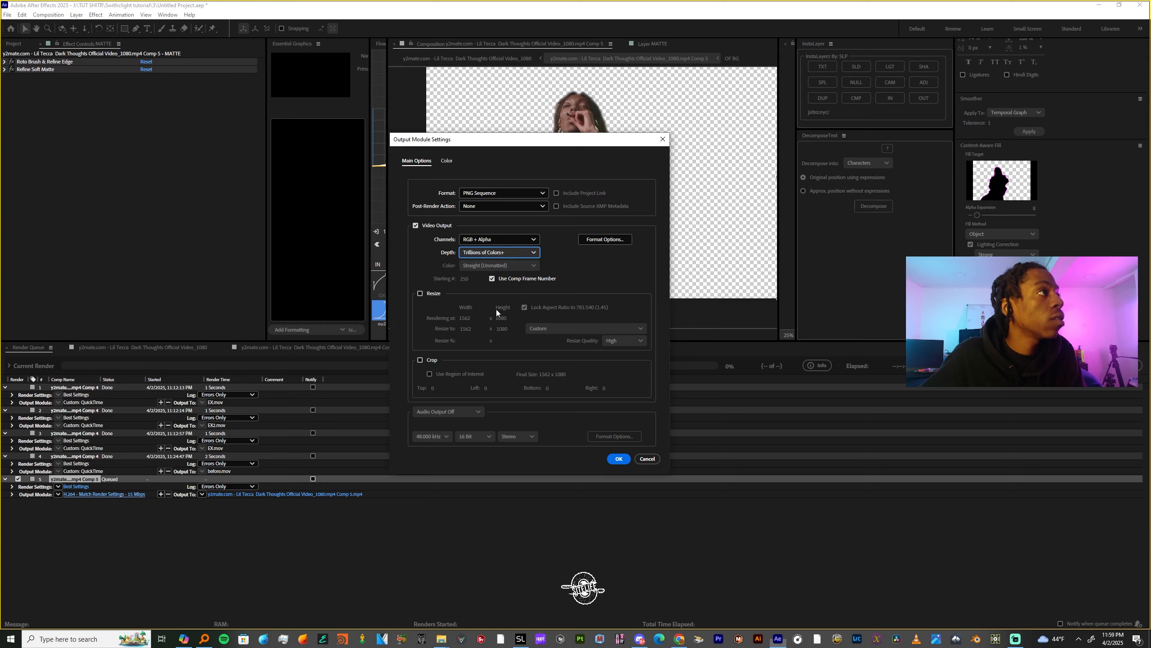
left_click(619, 458)
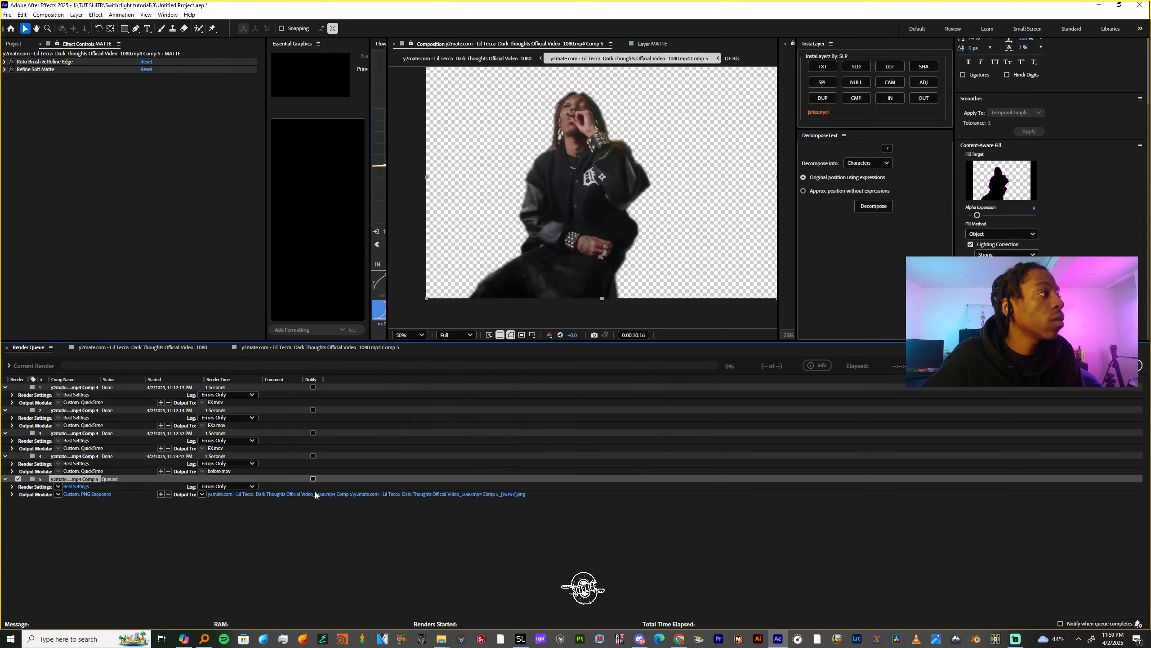
left_click(272, 494)
key("Return")
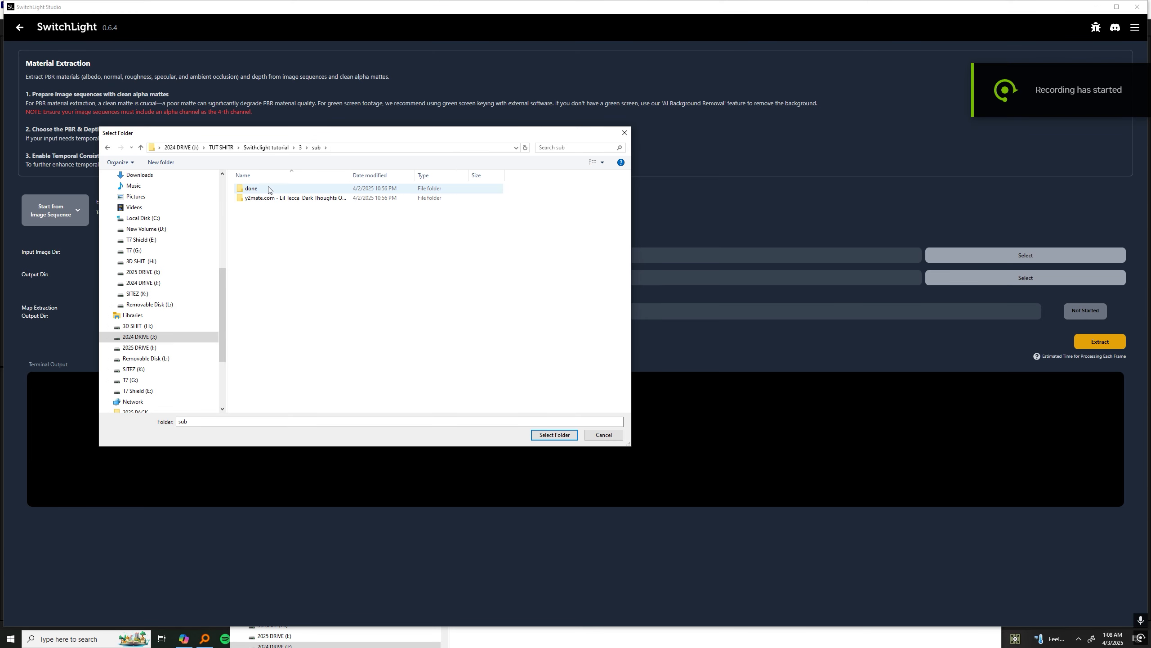
In SwitchLight Studio, choose the "done" folder inside "sub" as a directory for the material extraction.
double_click(254, 187)
left_click(555, 434)
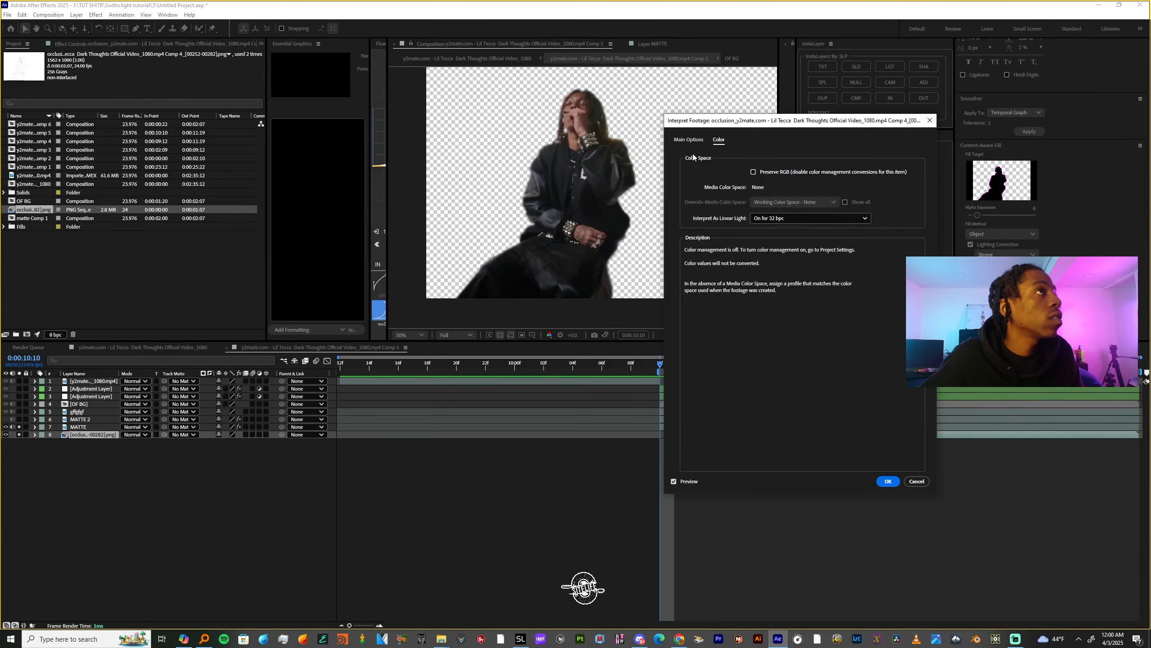
Check the occlusion PNG sequence's frame rate interpretation and examine the matte layers in Comp 4.
left_click(689, 140)
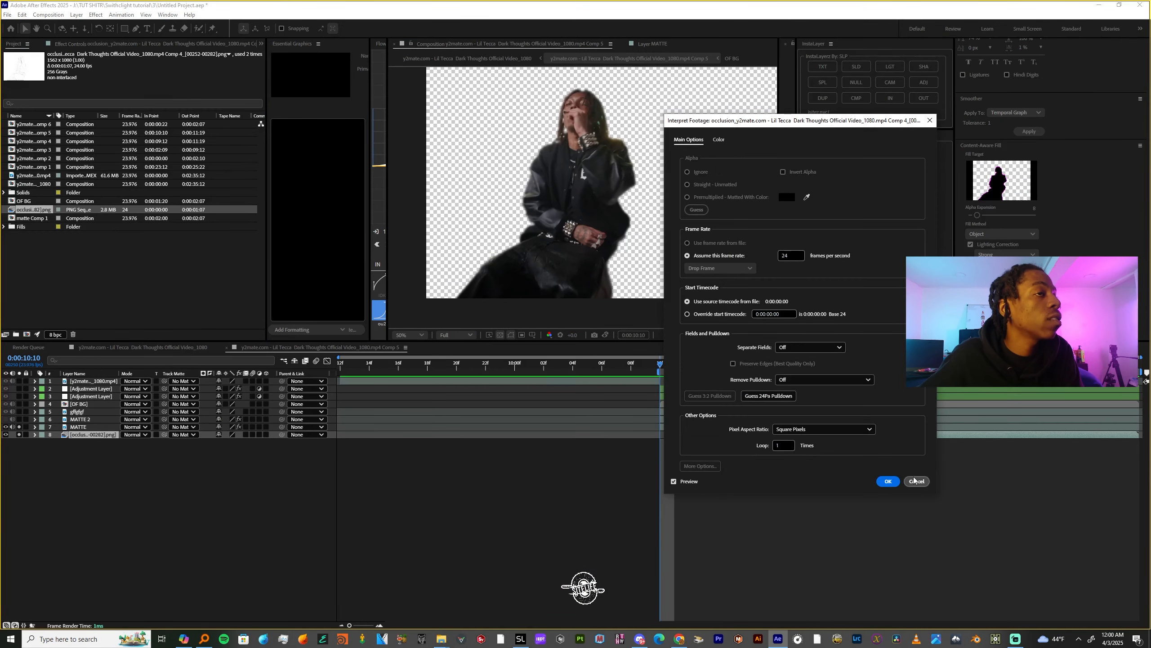
key("Return")
left_click(132, 347)
left_click(317, 347)
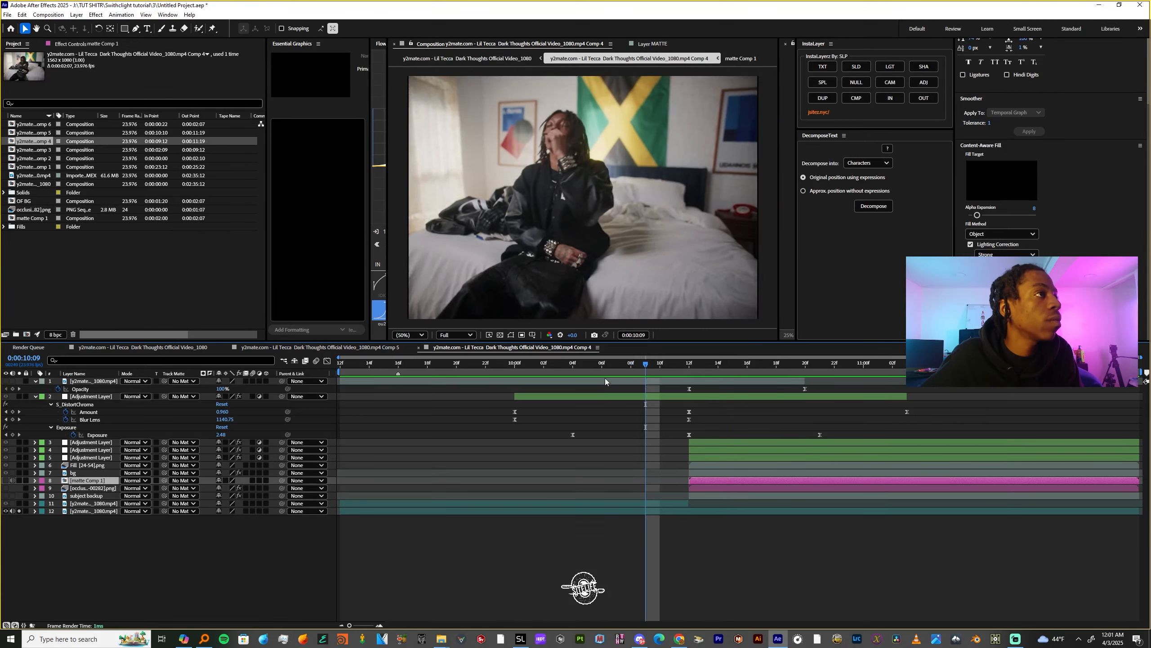
left_click(730, 435)
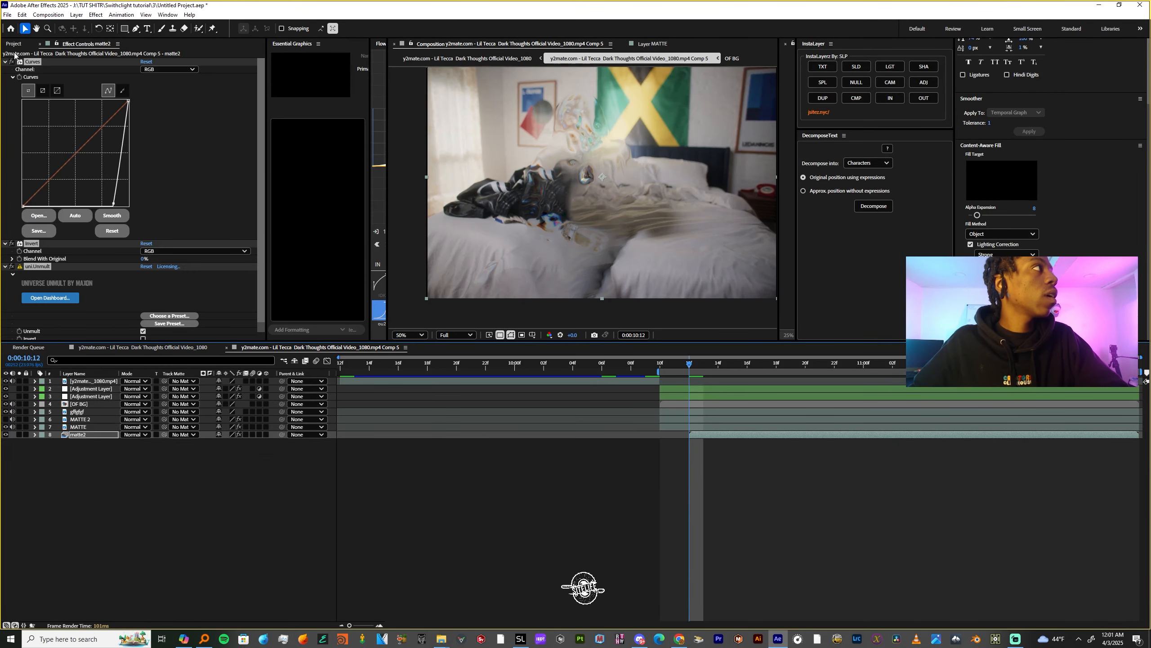
Solo the matte2 layer with only its uni.Unmult settings expanded, and view it without the transparency grid.
scroll(107, 184, "down", 1)
left_click(3, 258)
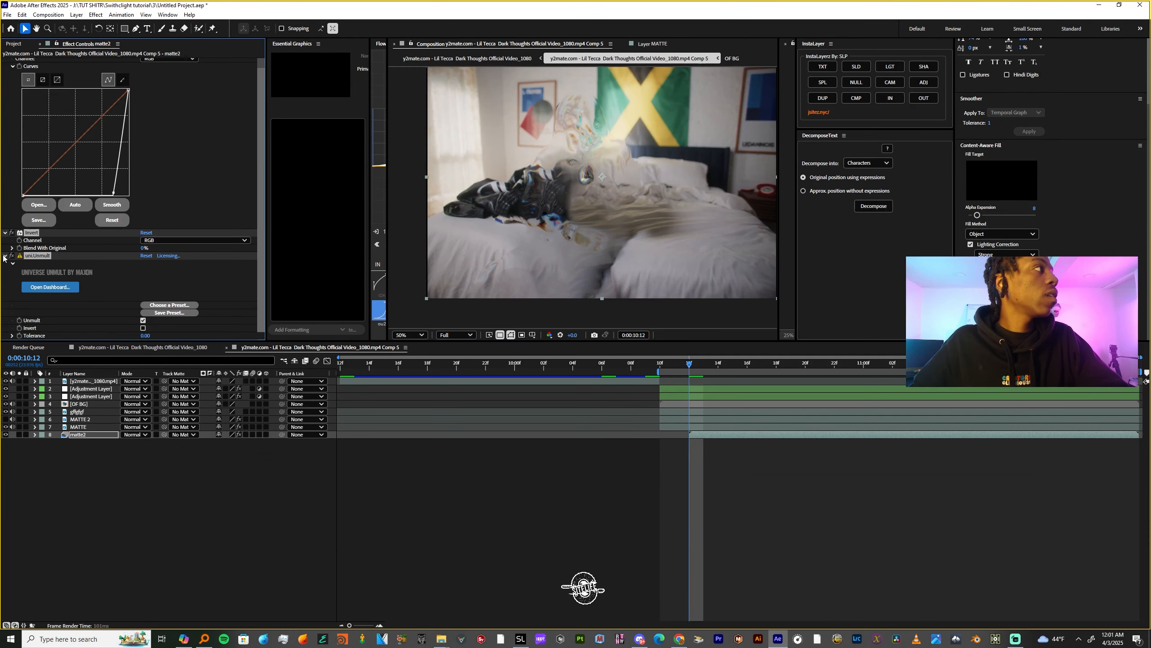
left_click(4, 256, "ctrl")
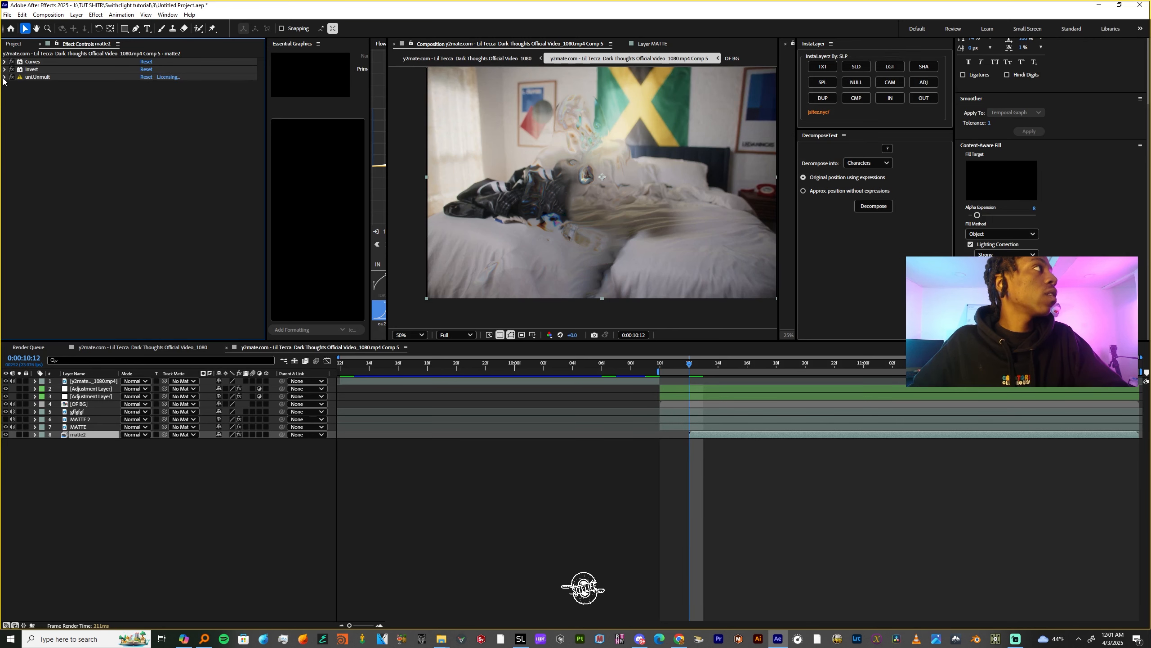
left_click(4, 77)
left_click(18, 435)
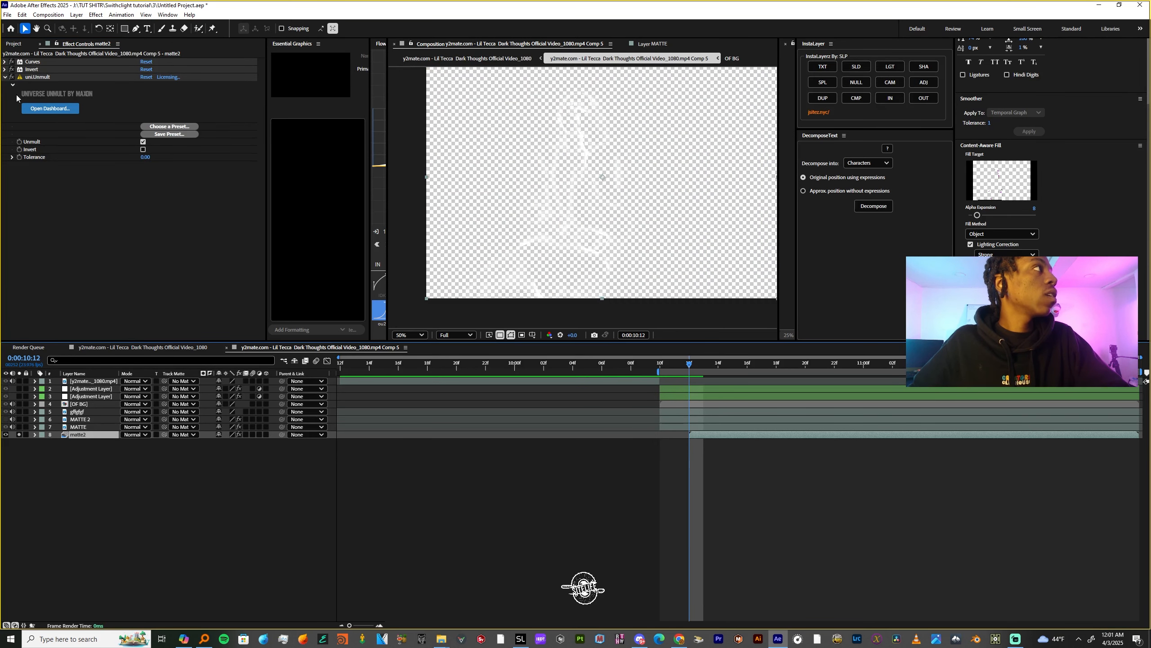
left_click(488, 334)
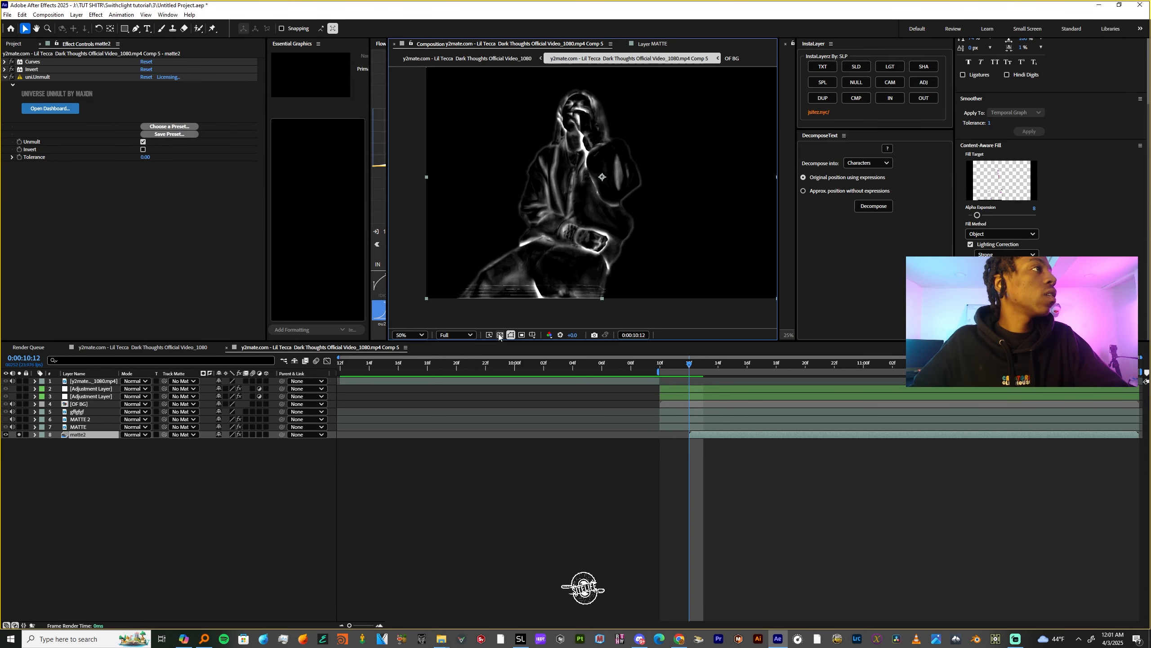
Compare matte2 with its effects switched off and on, then unsolo and hide the layer.
left_click(11, 70)
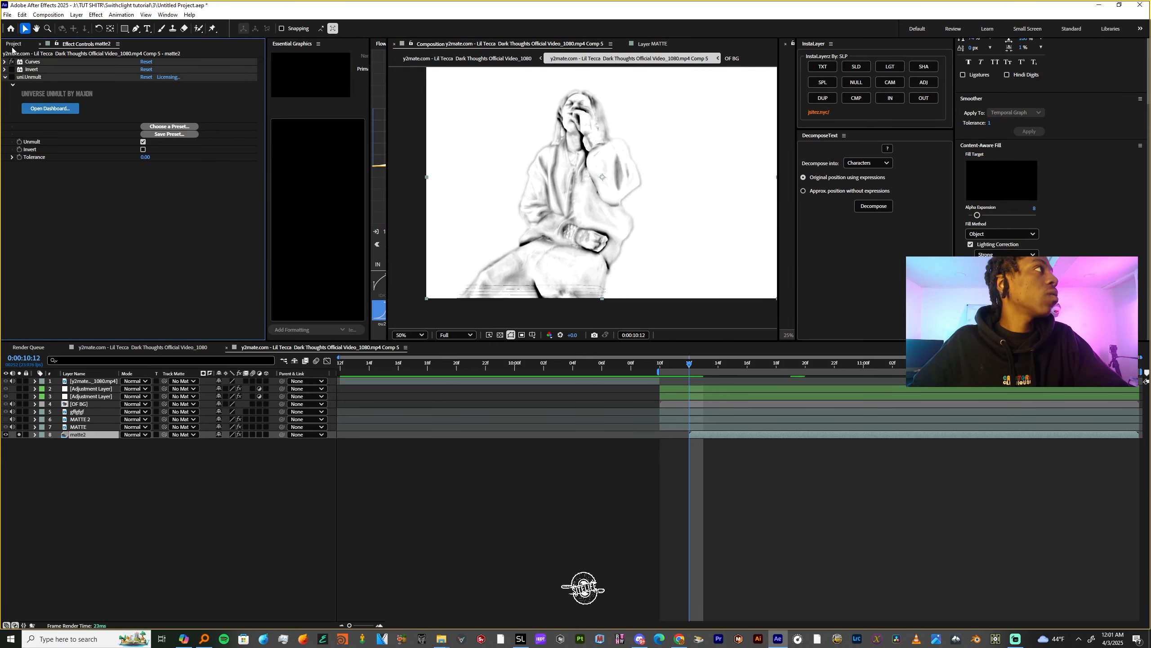
left_click(11, 68)
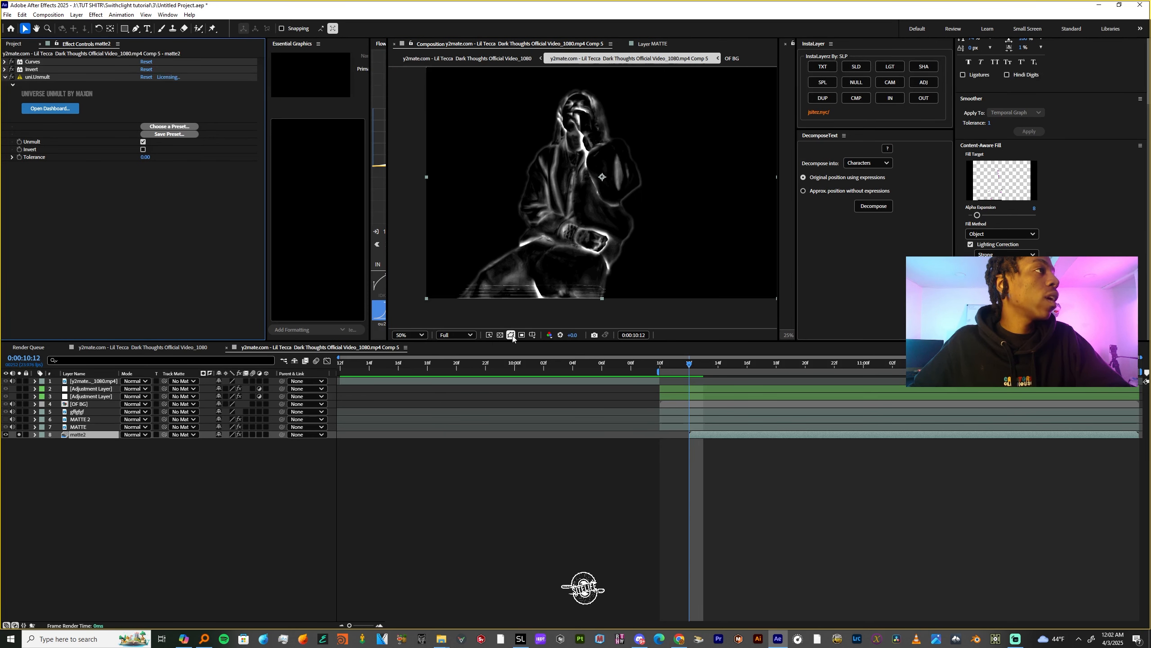
left_click(19, 435)
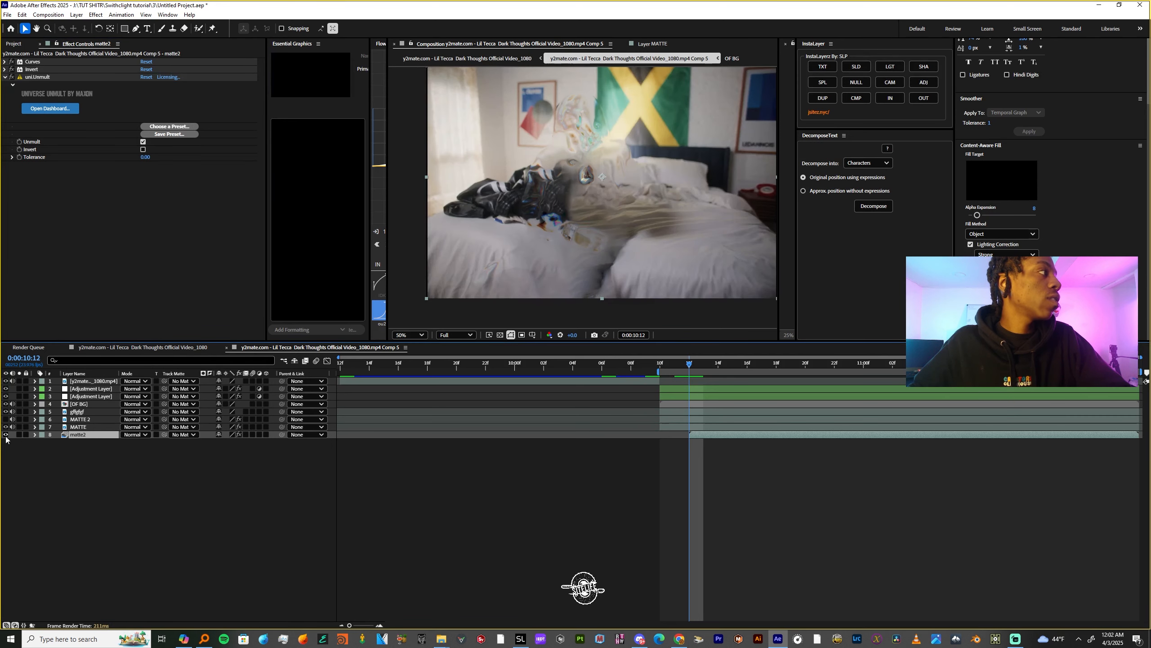
left_click(6, 434)
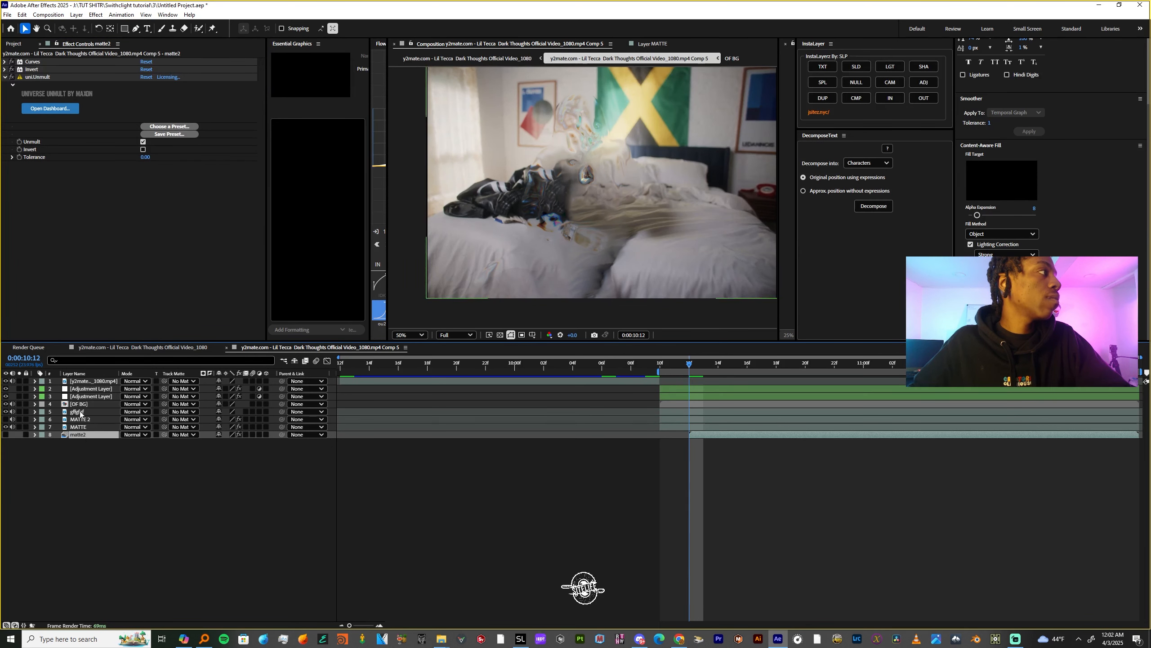
Set the upper adjustment layer's S_DistortChroma Lens and Matte from Layer to matte2.
left_click(77, 427)
left_click(91, 389)
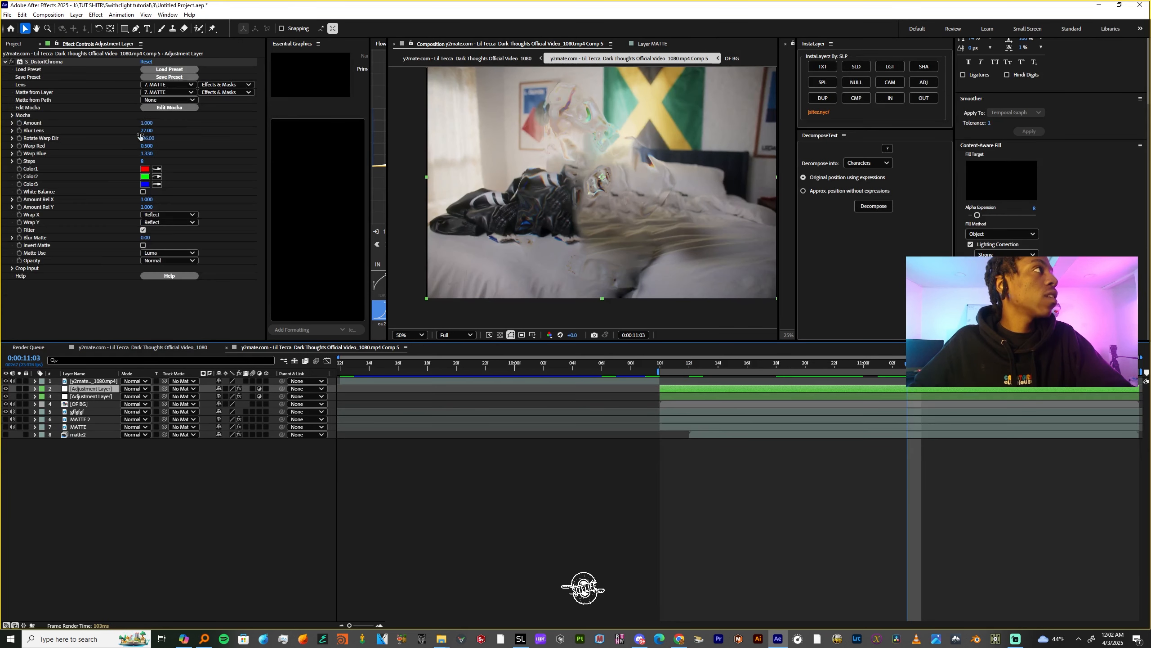
left_click(170, 85)
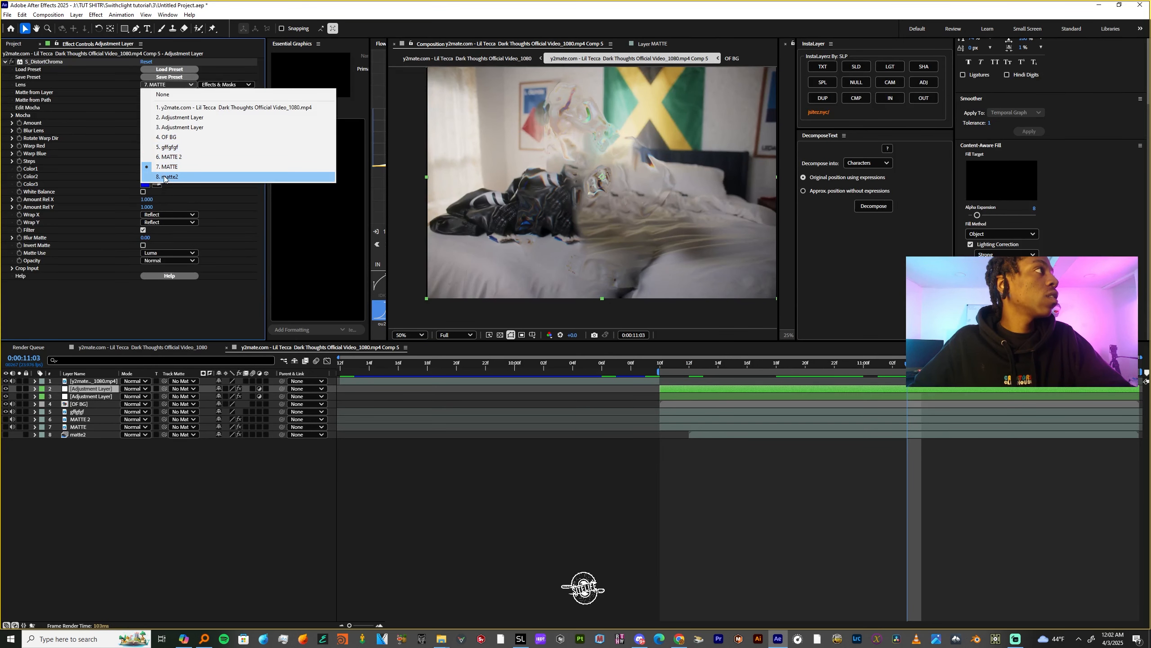
left_click(168, 176)
left_click(155, 94)
left_click(167, 177)
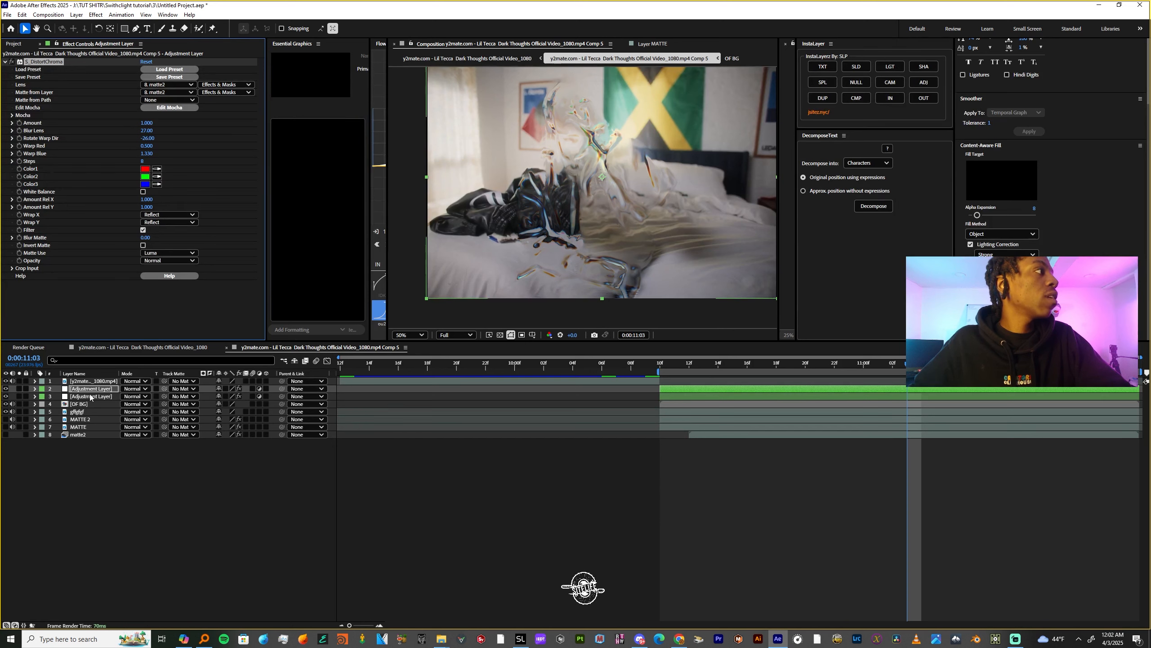
Set the lower adjustment layer's S_WarpChroma Matte from Layer to matte2.
left_click(90, 396)
left_click(171, 89)
left_click(169, 175)
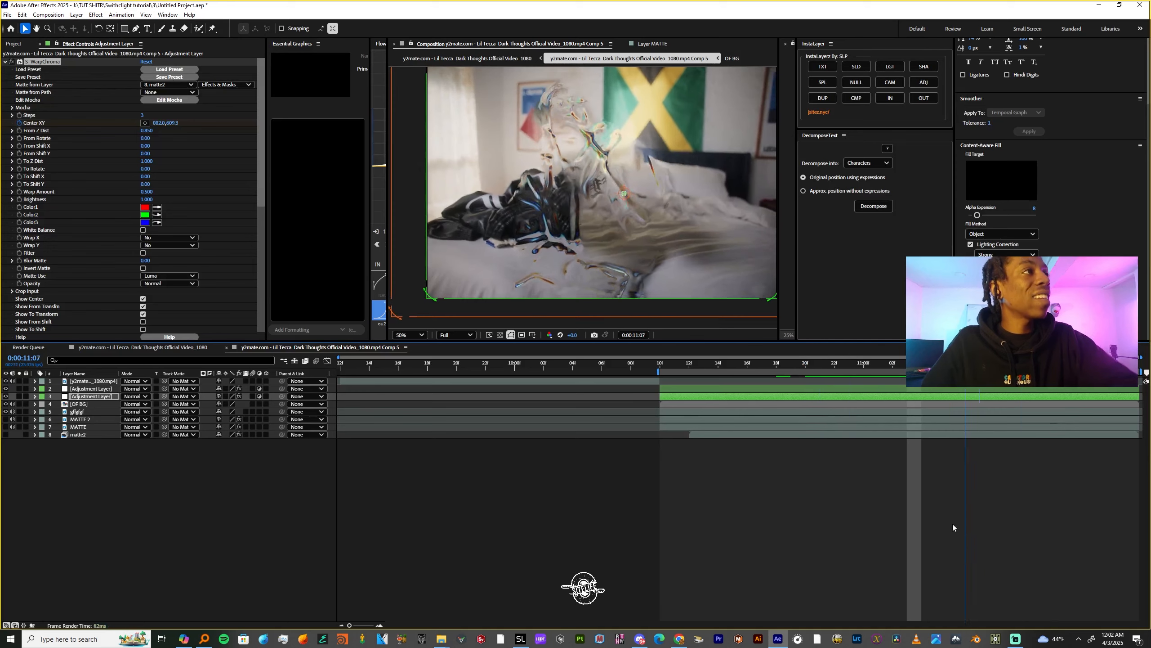
Scrub through the composition to check the distortion driven by matte2.
left_click(892, 537)
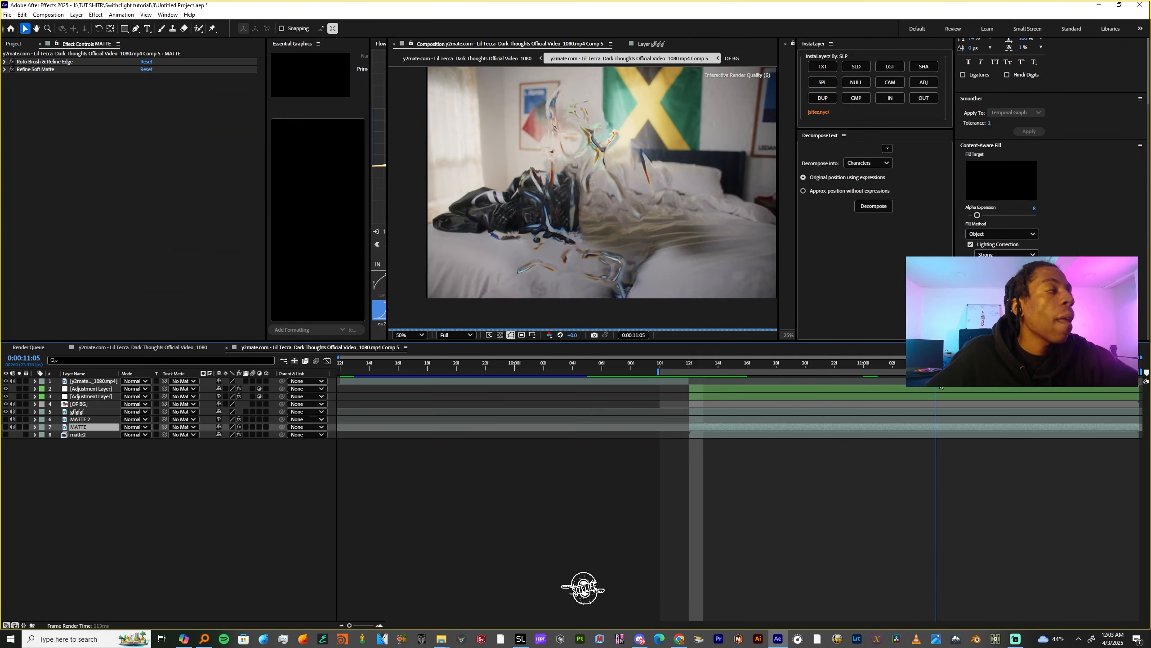
left_click_drag(941, 386, 838, 400)
left_click(880, 490)
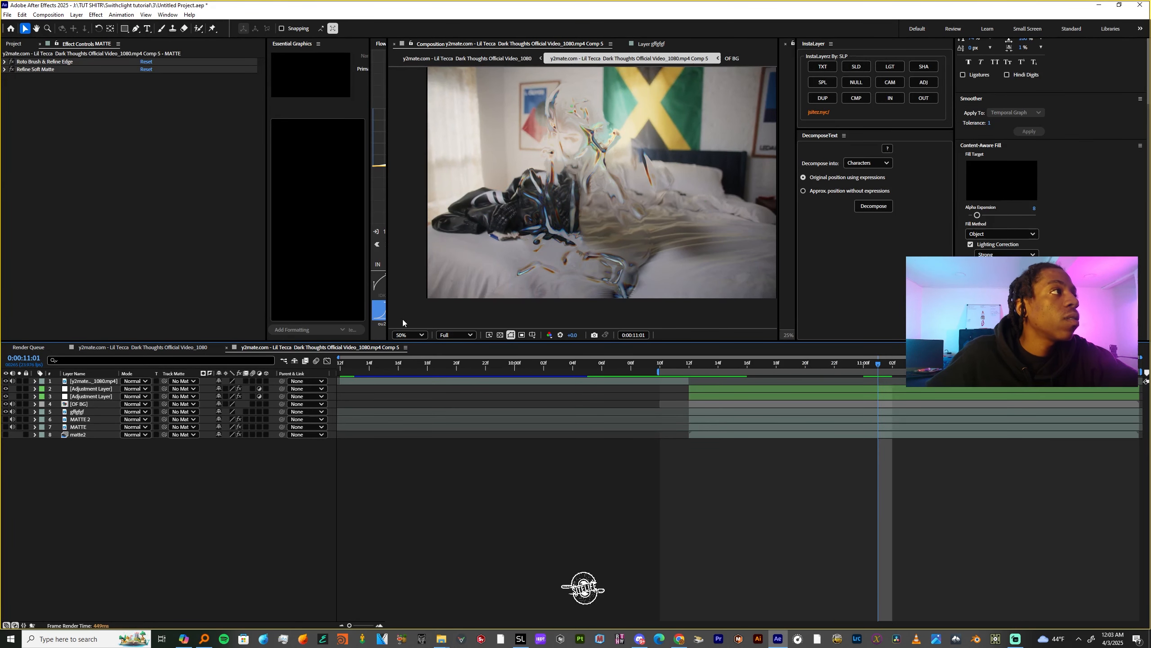
Lower the preview resolution to Quarter and scrub through the distorted shot.
left_click(455, 335)
left_click(456, 395)
left_click_drag(800, 366, 937, 421)
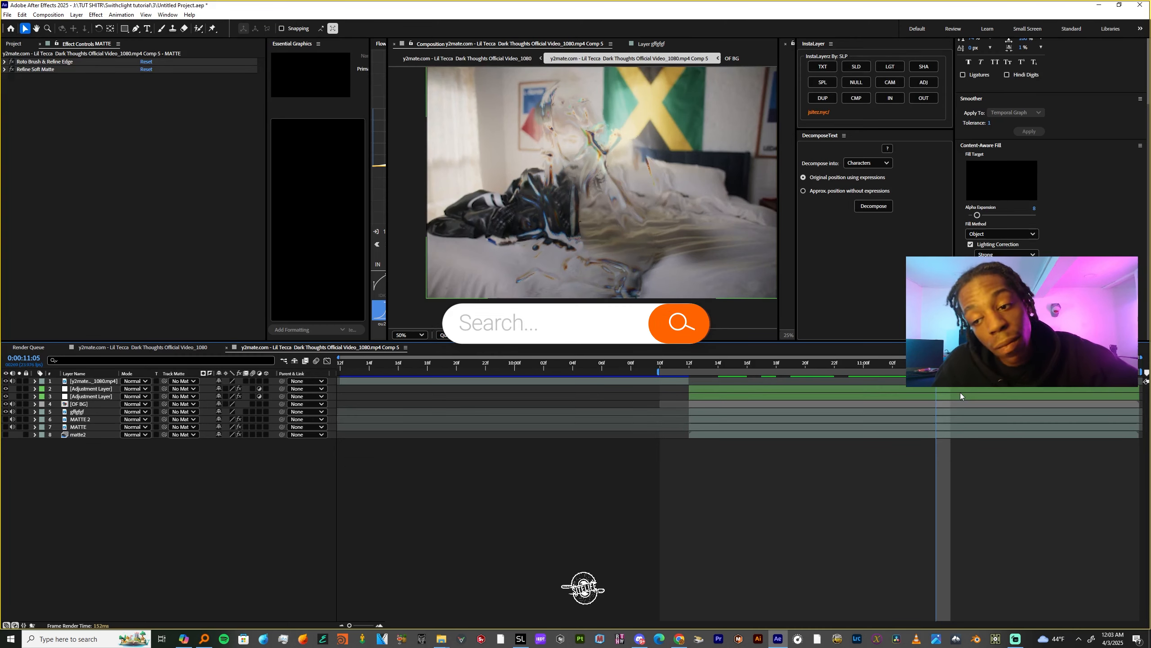